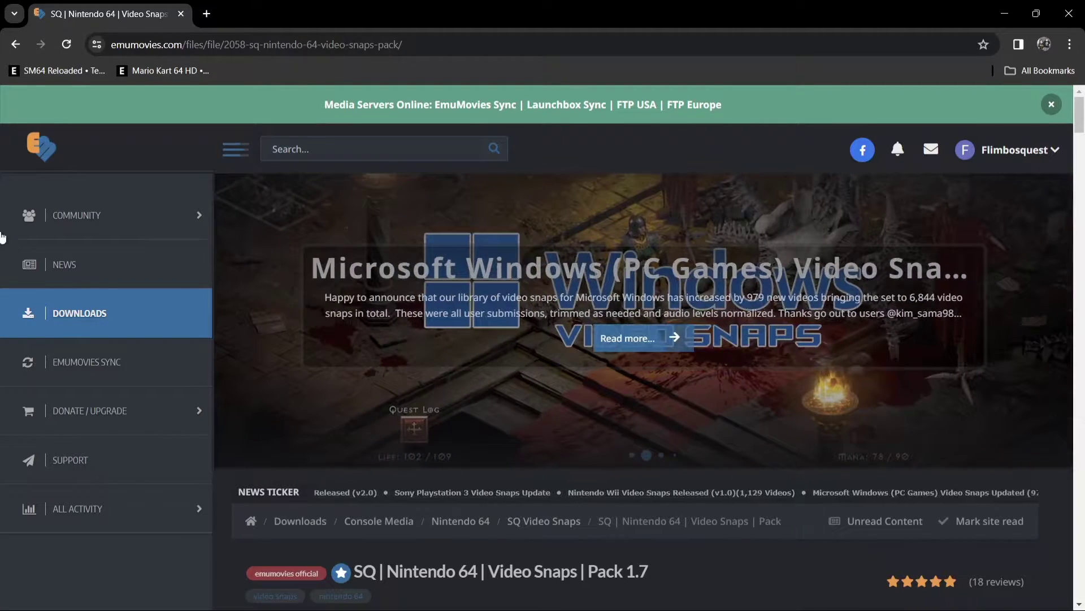
- Go to the EmuMovies Downloads listing and scroll to Featured Downloads and Categories
click(75, 319)
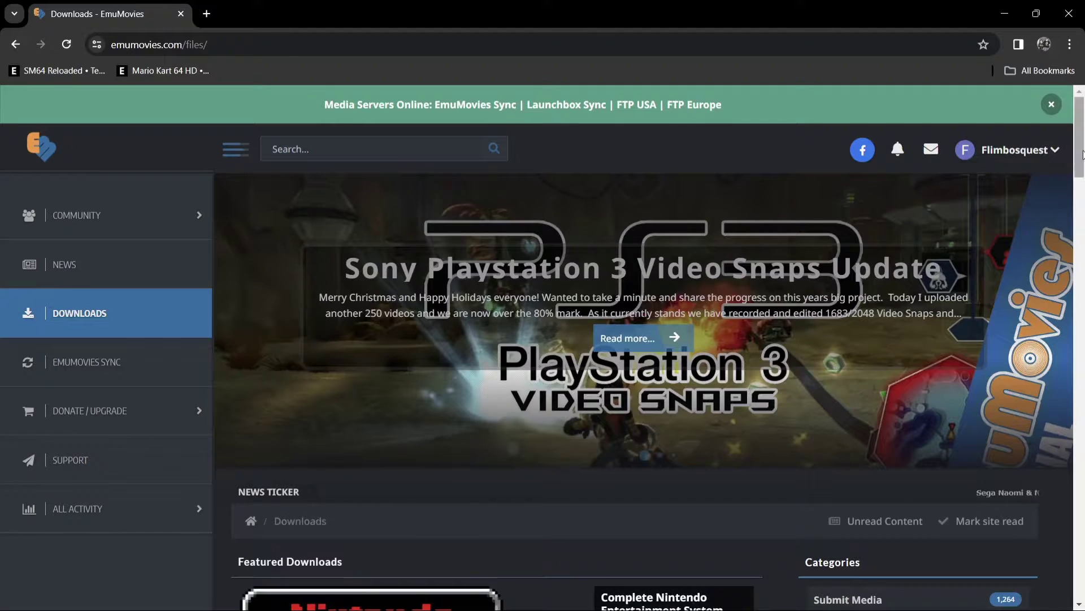
drag(1080, 134, 1082, 197)
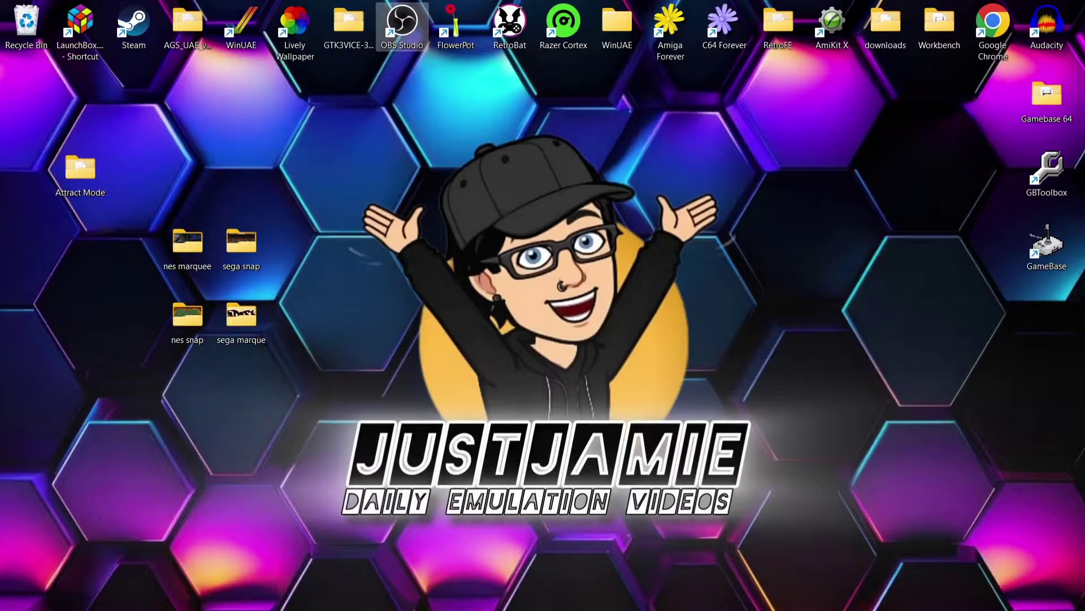
- Launch attract.exe from the Attract Mode desktop folder
double_click(70, 175)
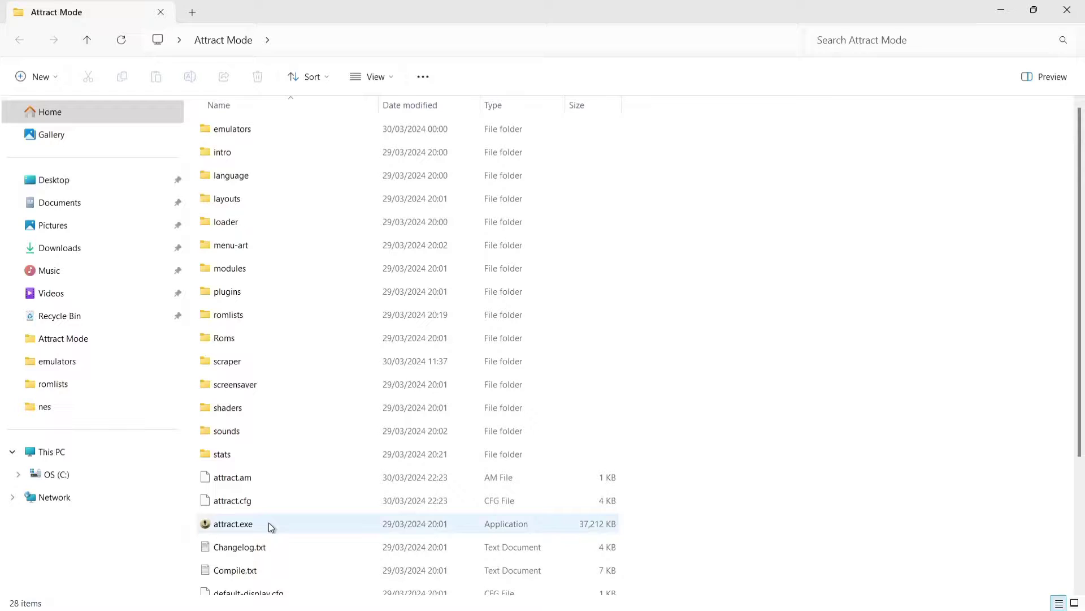
double_click(269, 522)
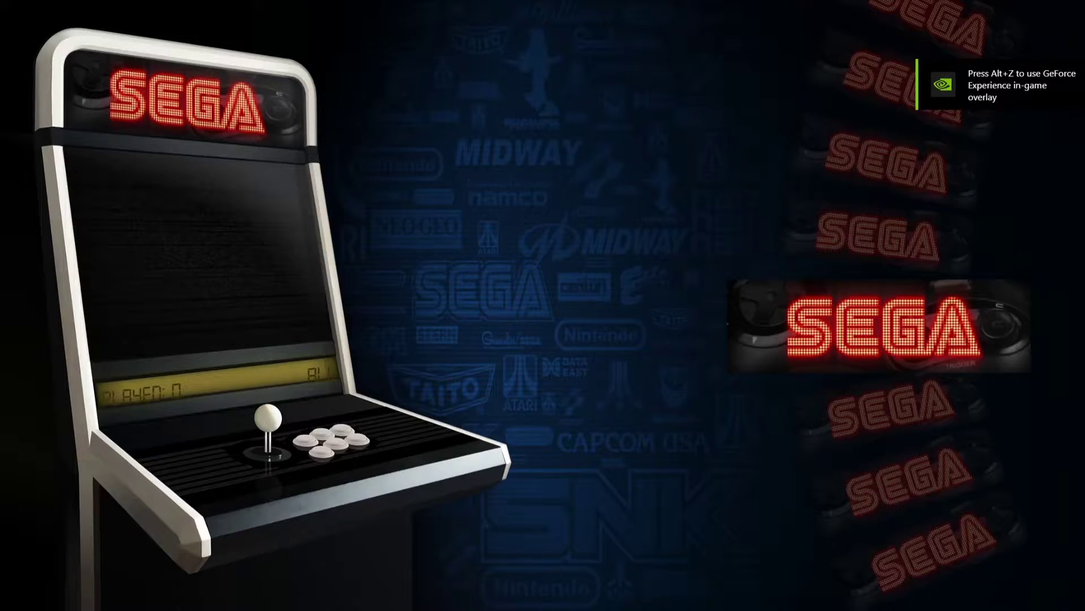
- Quit Attract Mode by confirming Yes on the Exit Attract-Mode? prompt
key(Escape)
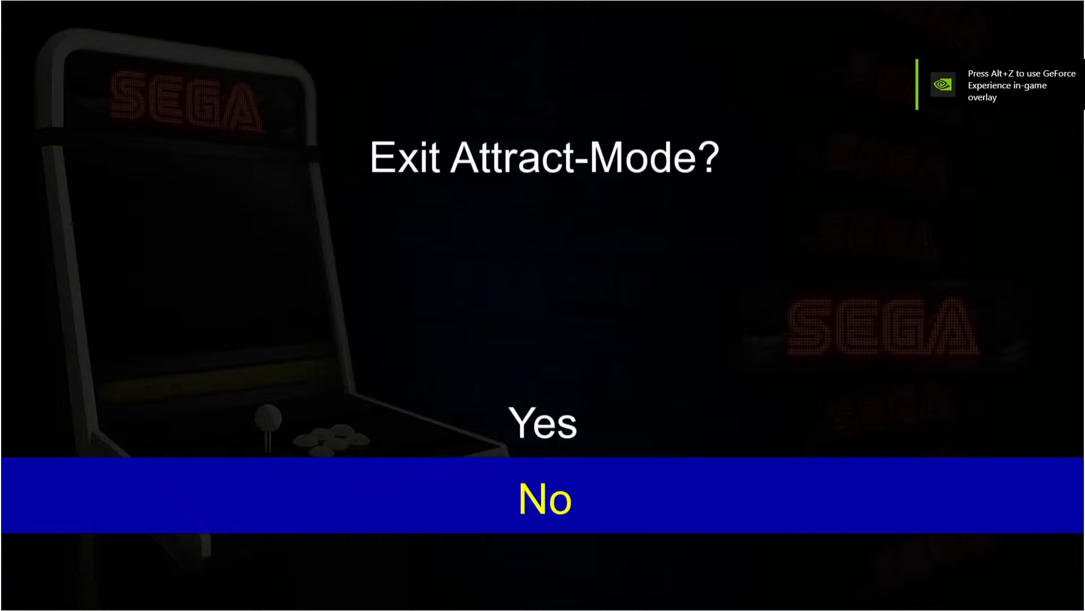
key(Up)
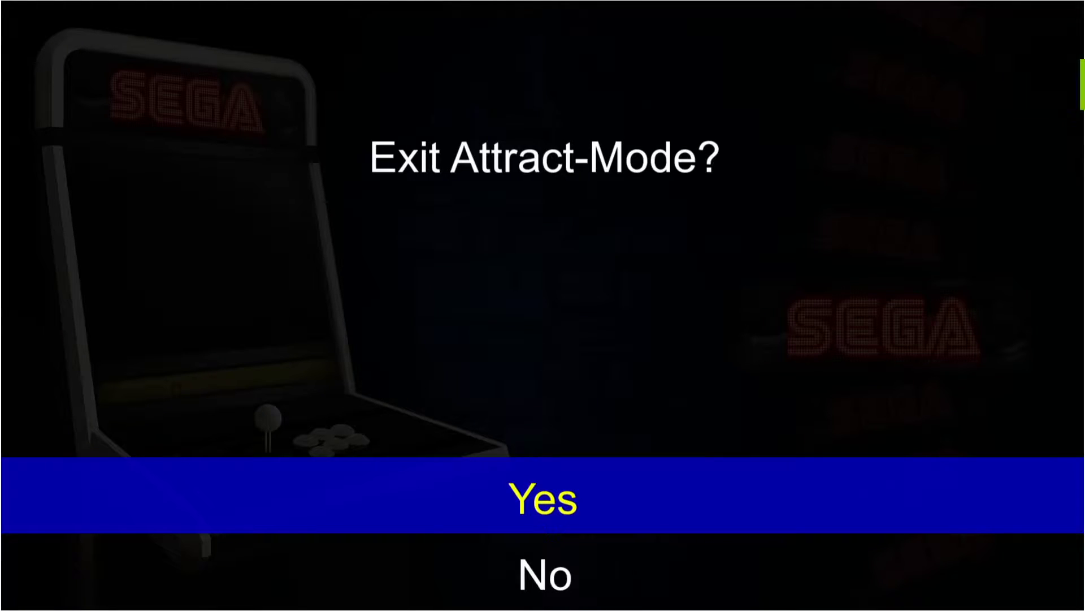
key(Return)
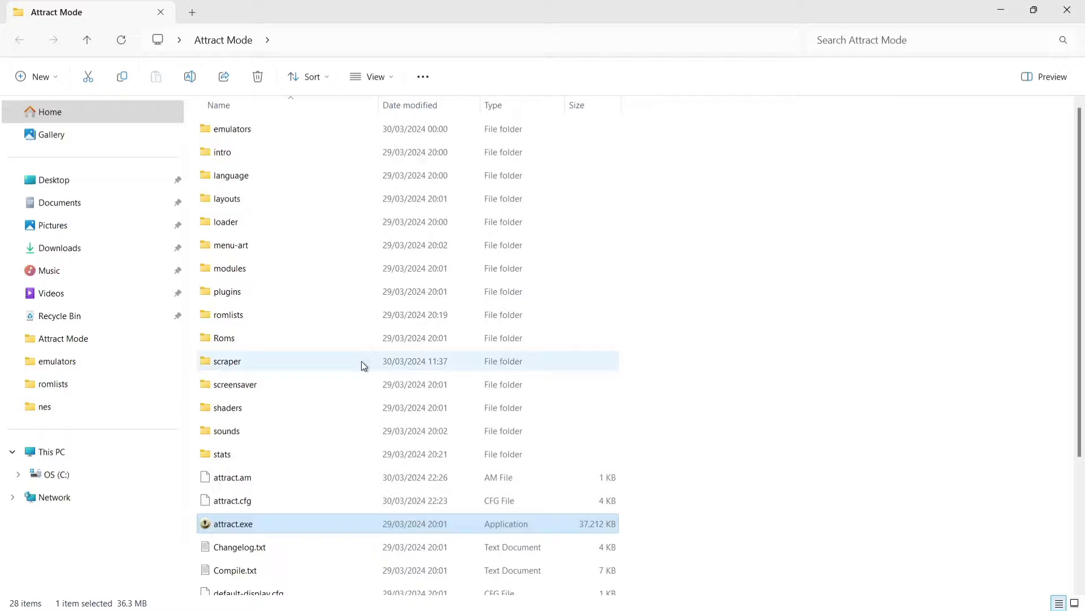
- Open the empty scraper\Sega\marquee folder in a smaller window at the upper right
double_click(363, 363)
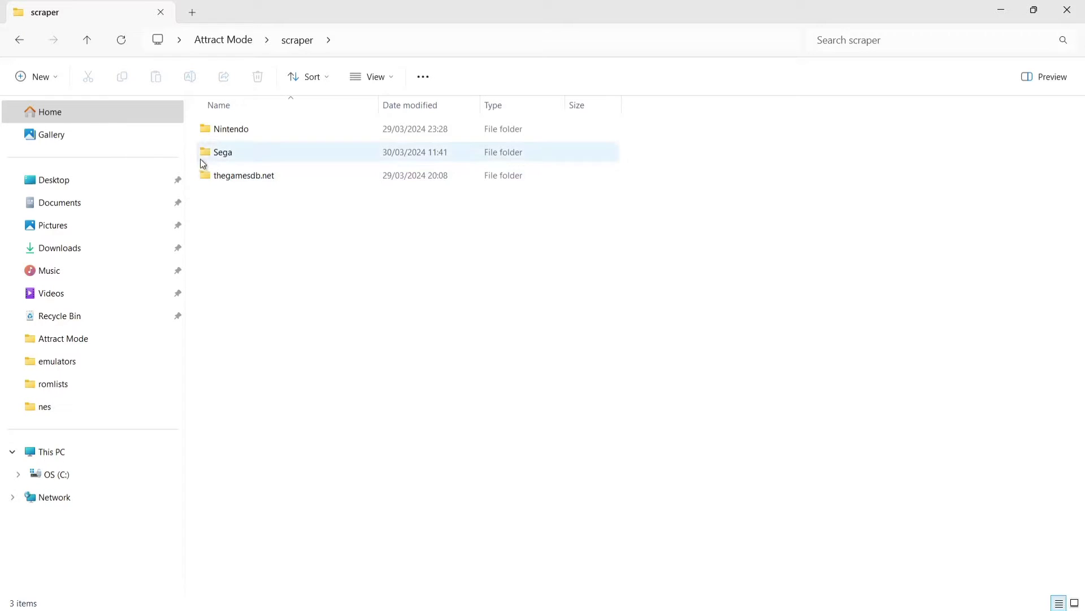
double_click(245, 154)
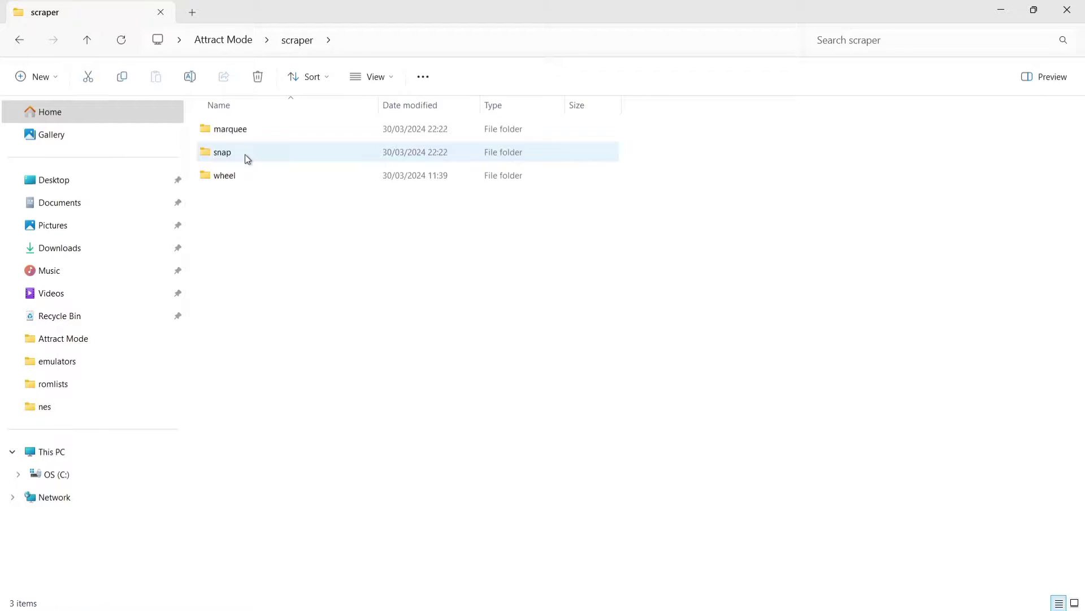
double_click(383, 3)
drag(400, 30, 714, 47)
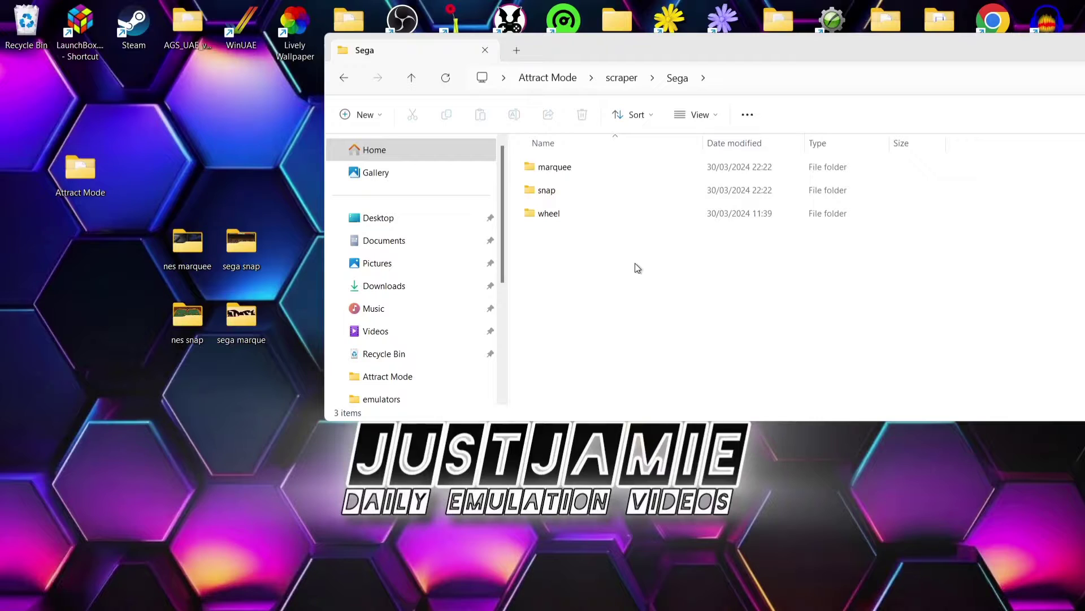
double_click(571, 169)
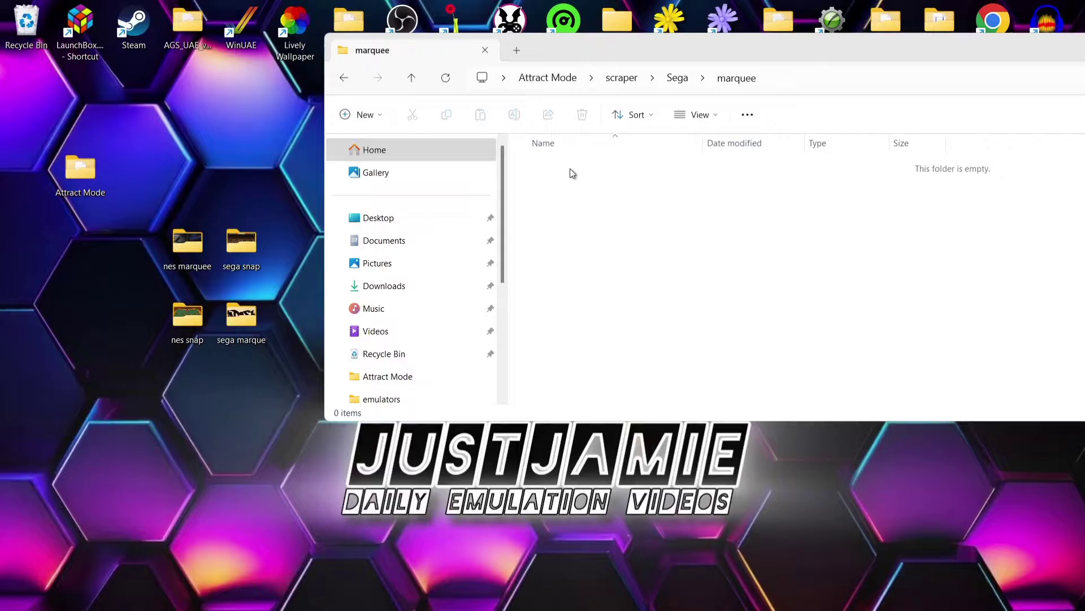
- Move all 754 images from the desktop sega marque folder into the marquee folder
double_click(240, 327)
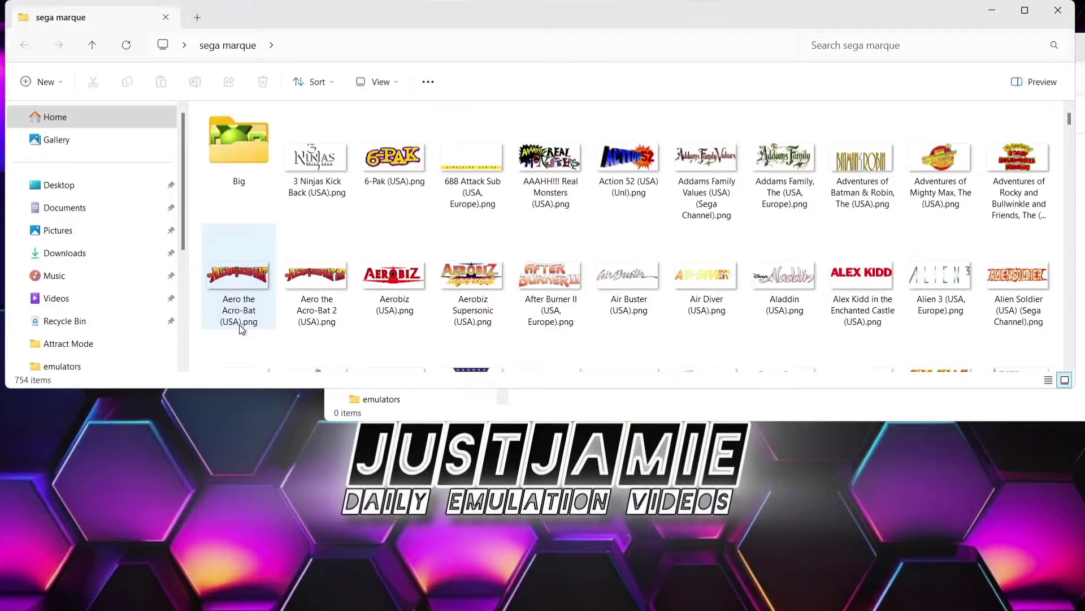
click(398, 170)
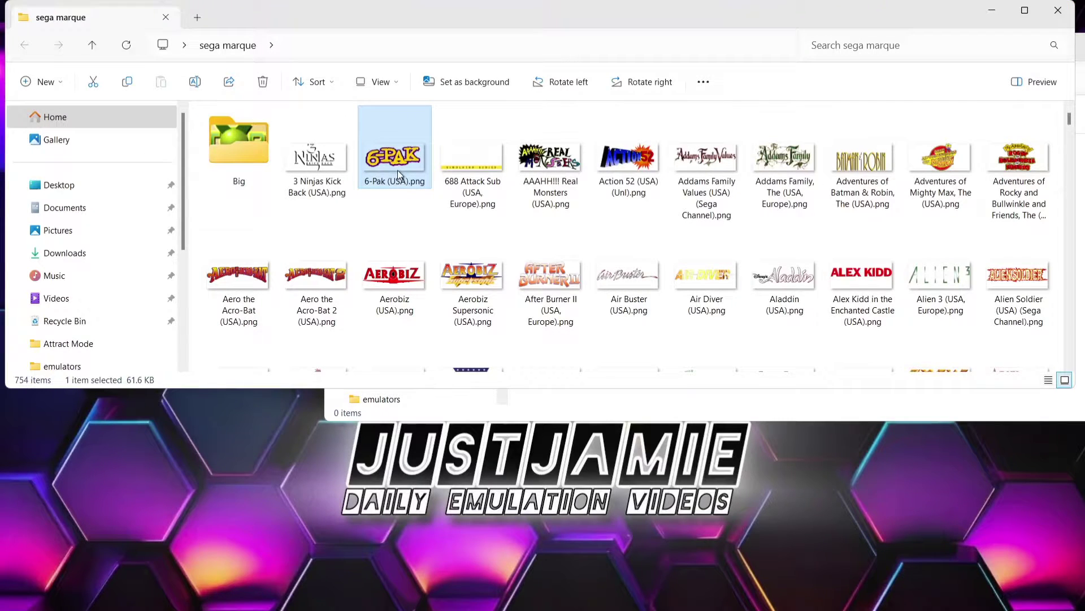
key(ctrl+a)
drag(478, 13, 464, 322)
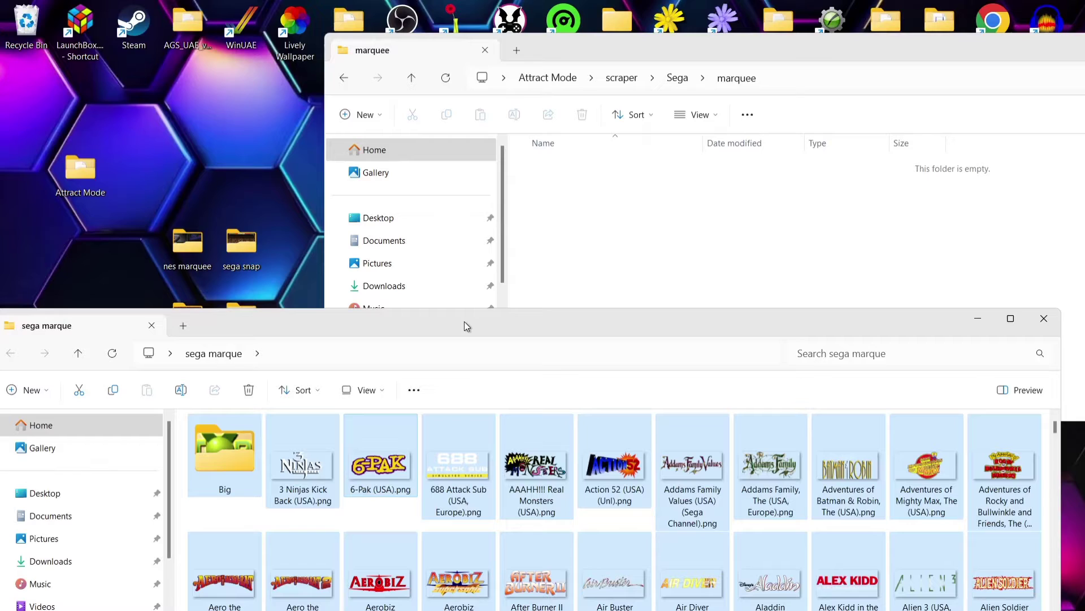
drag(463, 485, 664, 228)
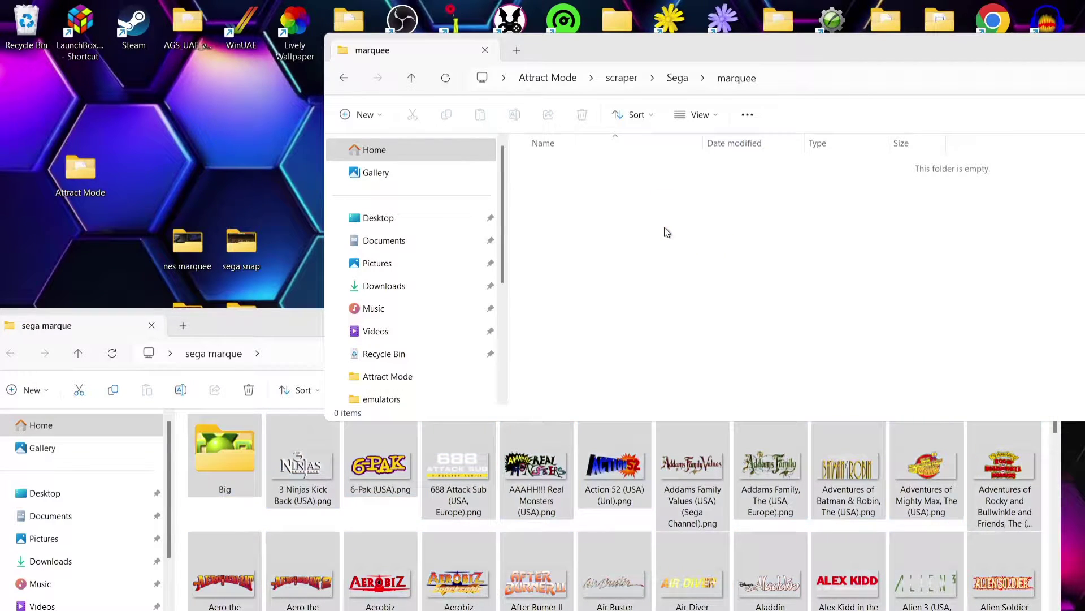
- Return to the Attract Mode folder with the Explorer window maximized
click(344, 79)
click(344, 82)
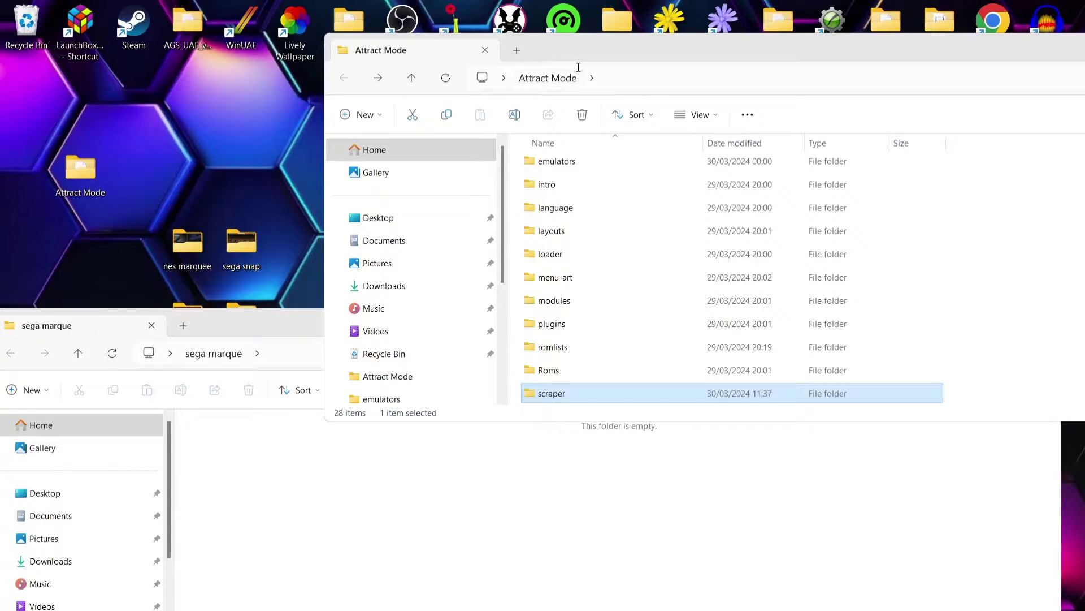
double_click(584, 60)
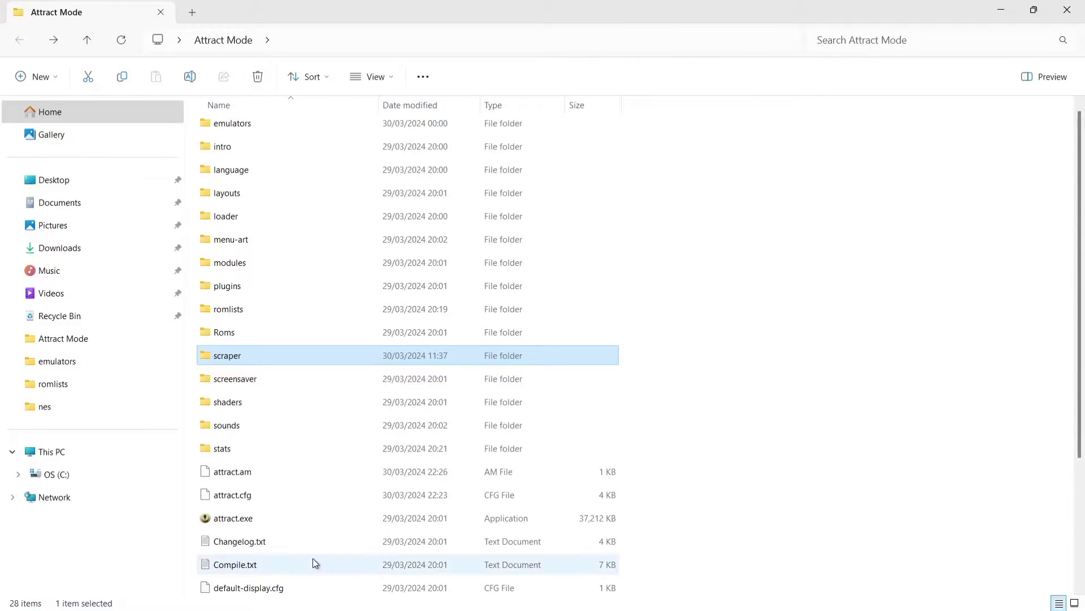
- Relaunch attract.exe and scroll the wheel up to Wonder Boy in Monster World, checking marquees
click(249, 518)
double_click(249, 518)
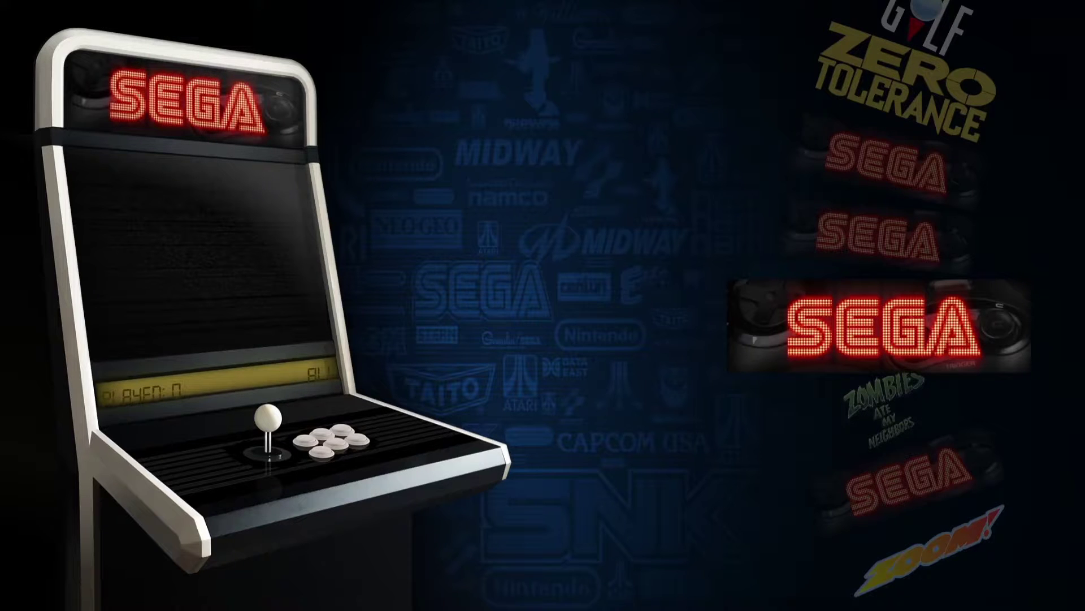
key(Up)
key(Up)
key(Up)
key(Up)
key(Up)
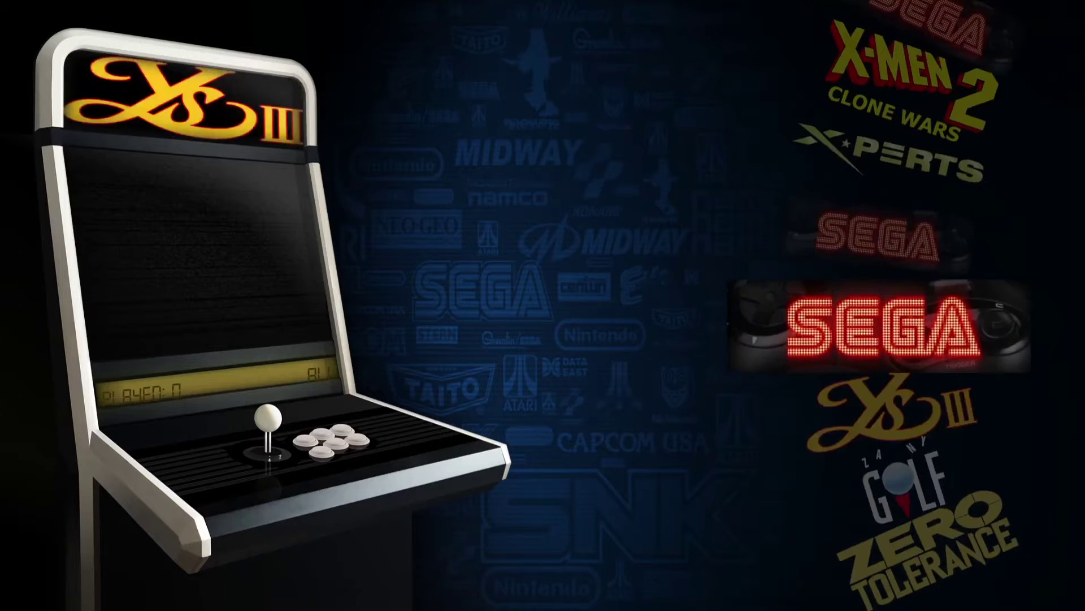
key(Up)
key(Up)
key(Up)
key(Up)
key(Up)
key(Up)
key(Up)
key(Up)
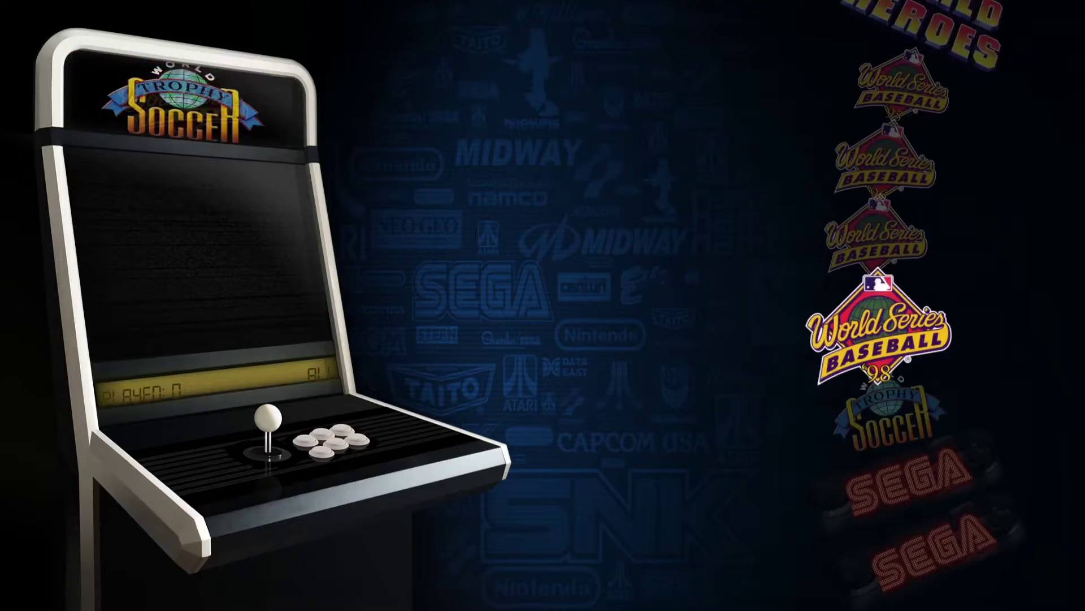
key(Up)
key(Up)
key(Up)
key(Up)
key(Up)
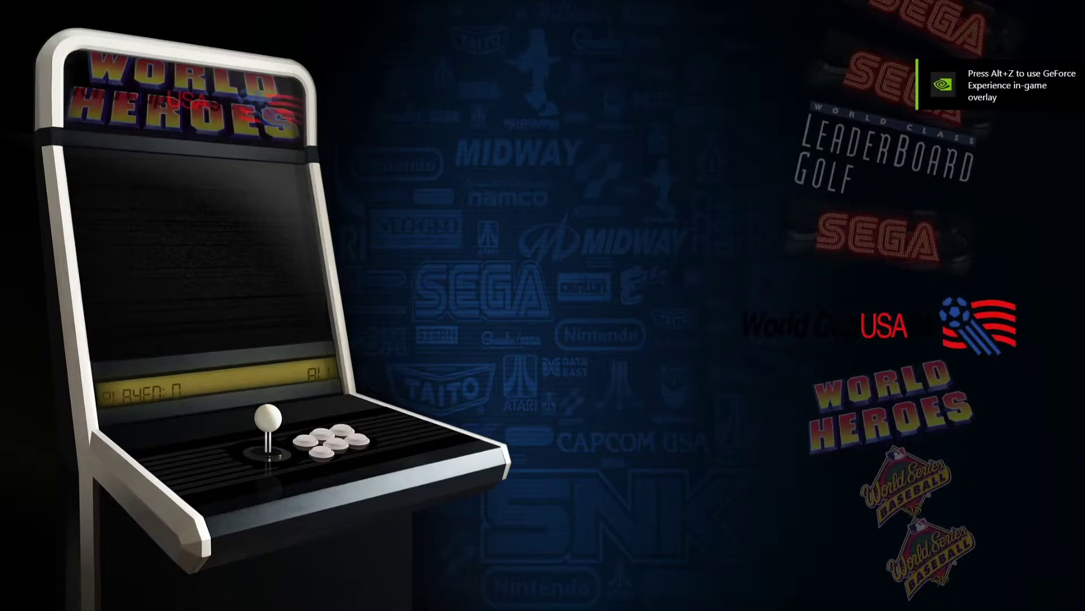
key(Up)
key(Up)
key(Up)
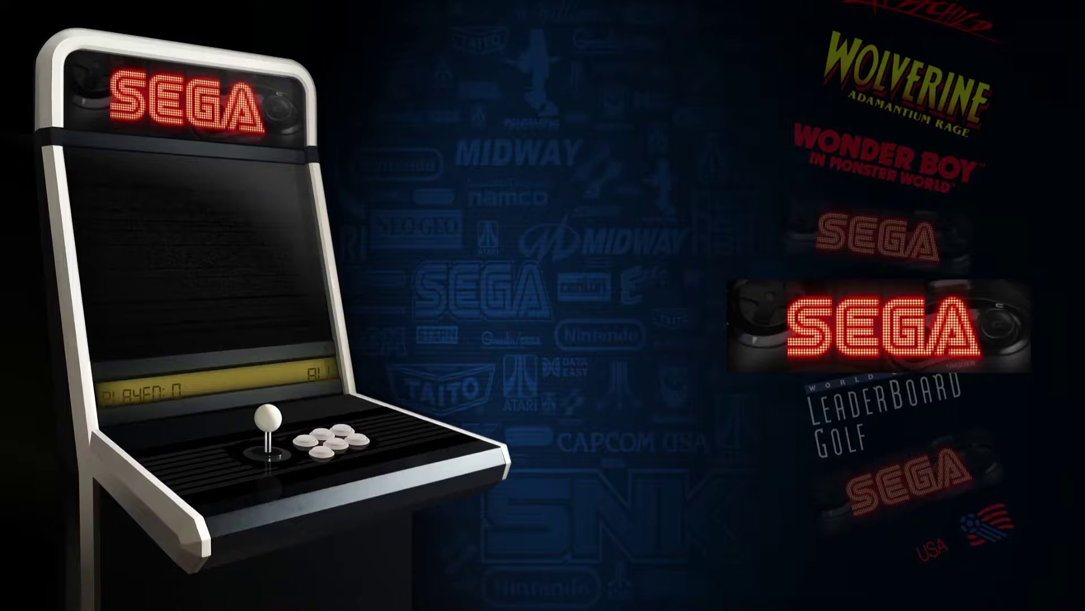
key(Up)
key(Up)
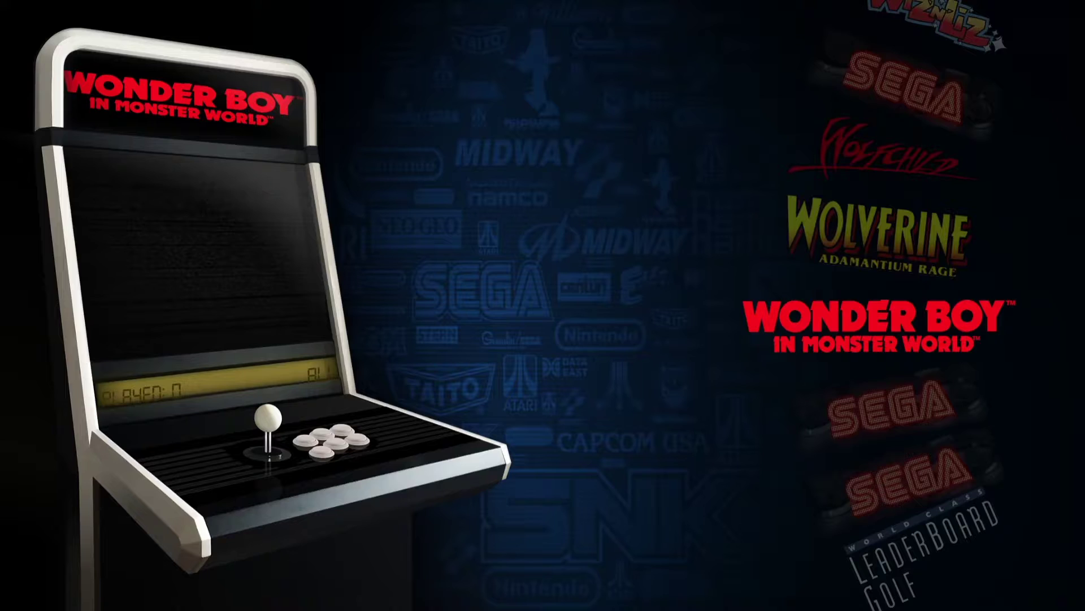
- Quit Attract Mode by choosing Yes on the exit prompt
key(Escape)
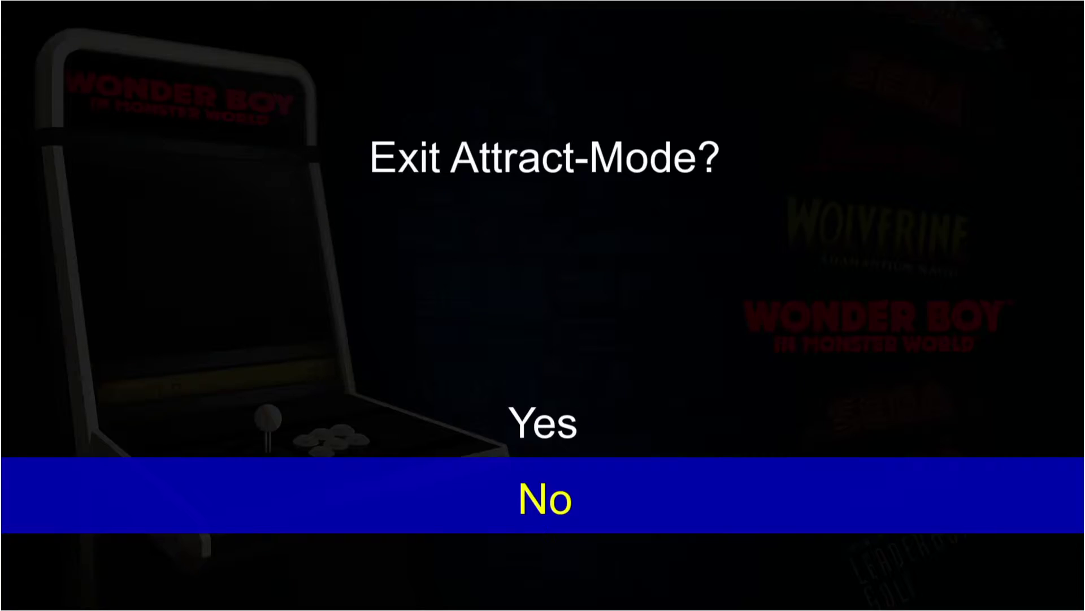
key(Up)
key(Return)
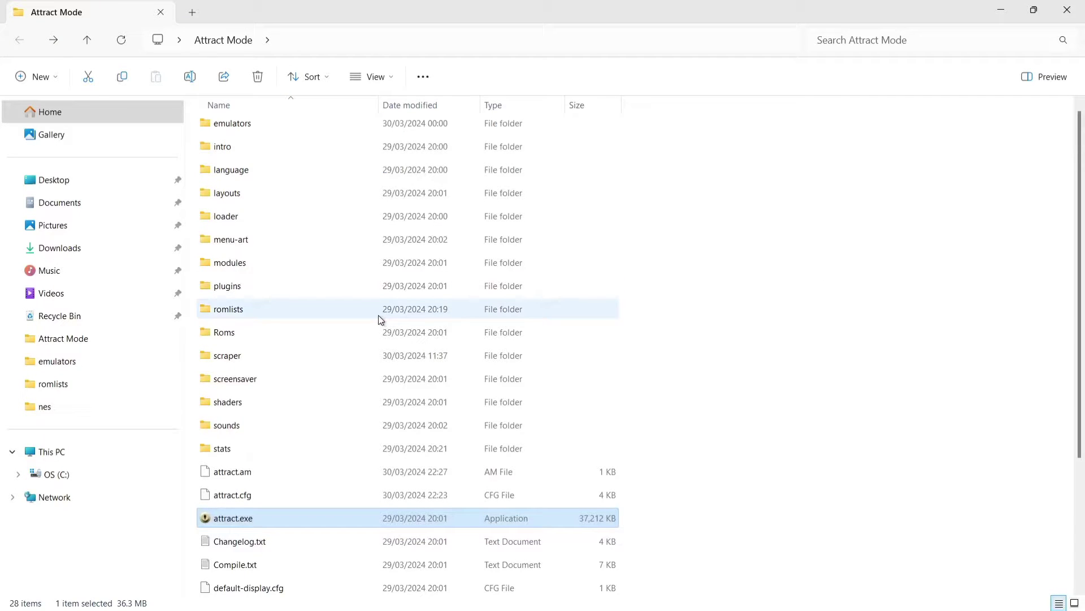
- Open scraper\Sega in a smaller window next to the desktop sega snap folder of 1,017 MP4s
double_click(357, 356)
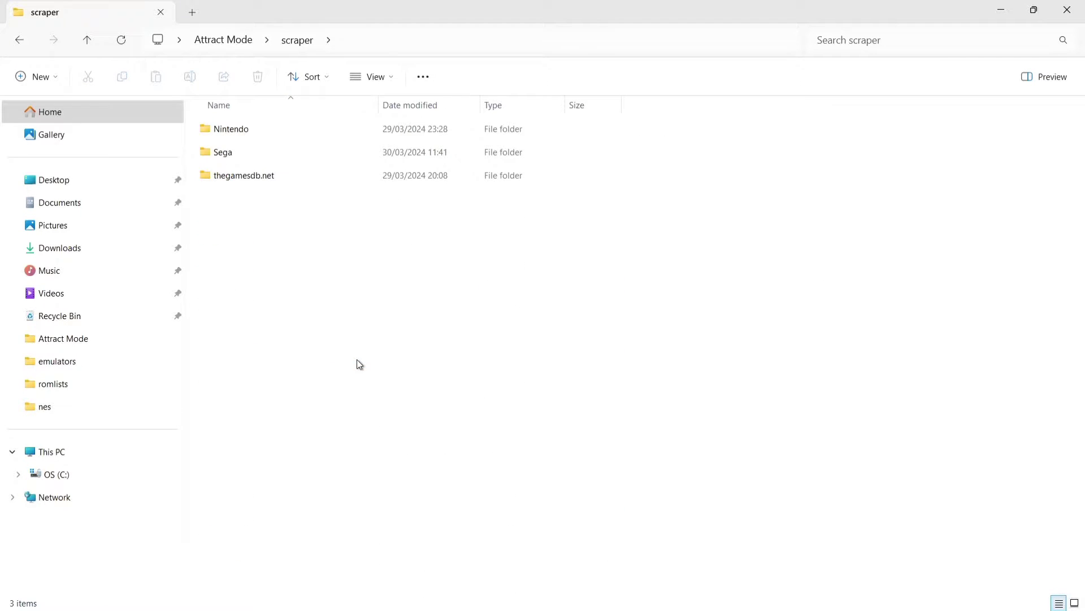
double_click(279, 153)
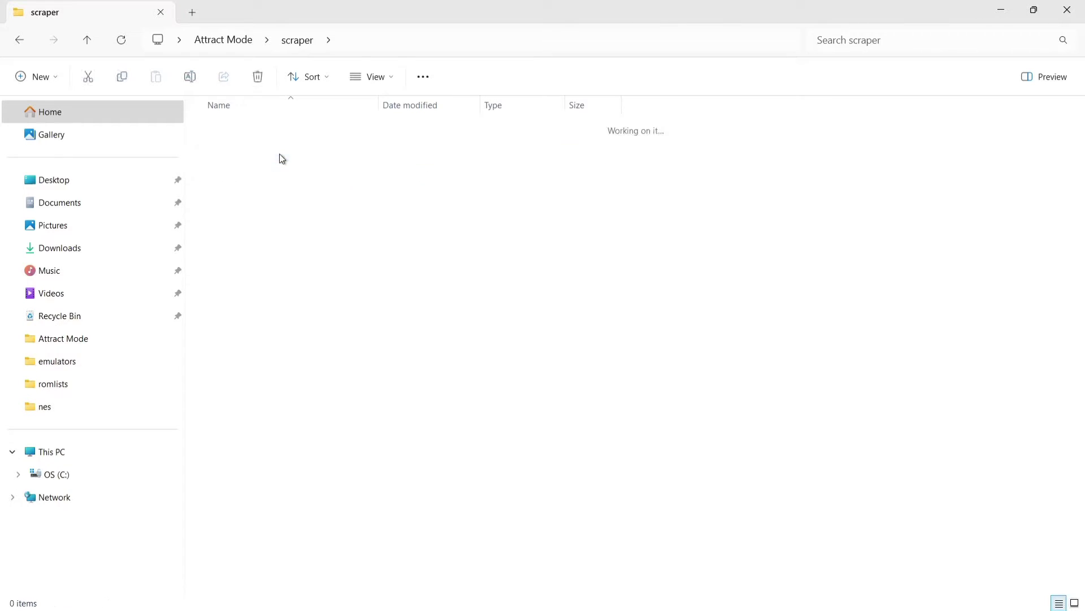
double_click(443, 5)
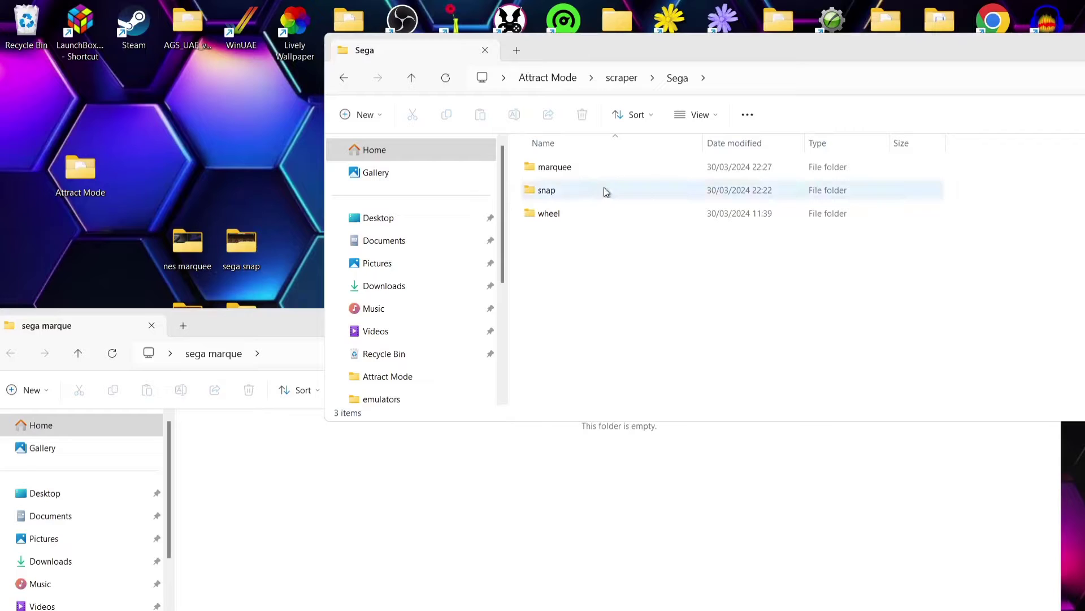
double_click(235, 249)
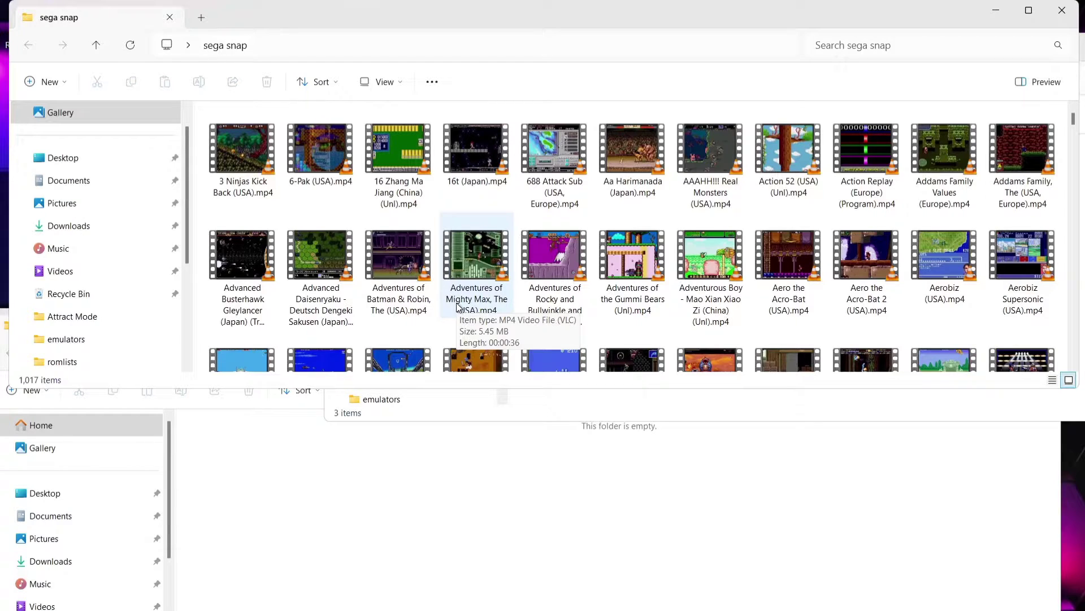
double_click(261, 160)
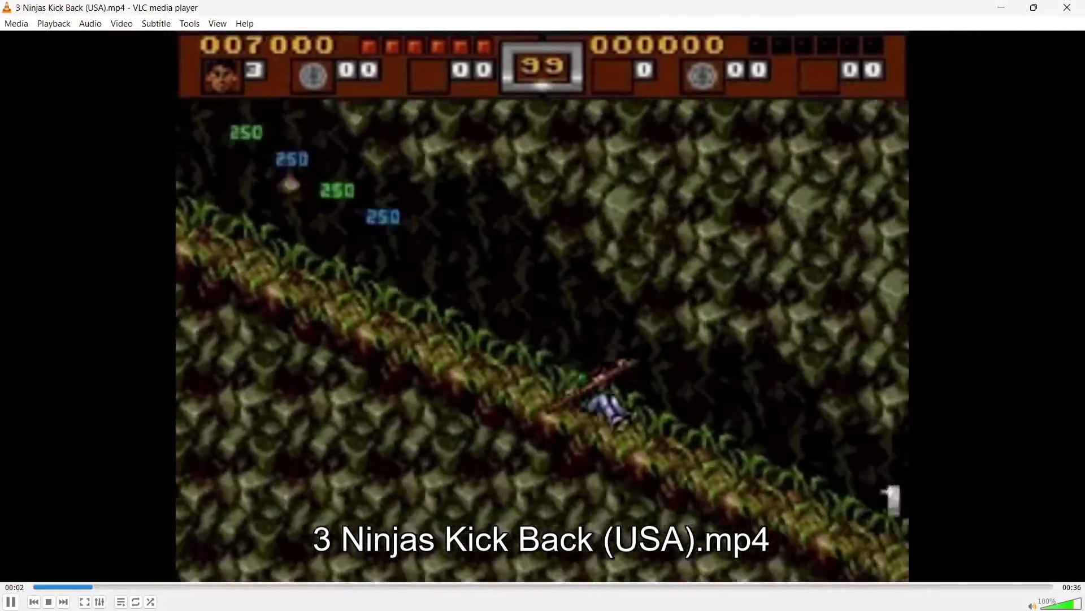
key(alt+F4)
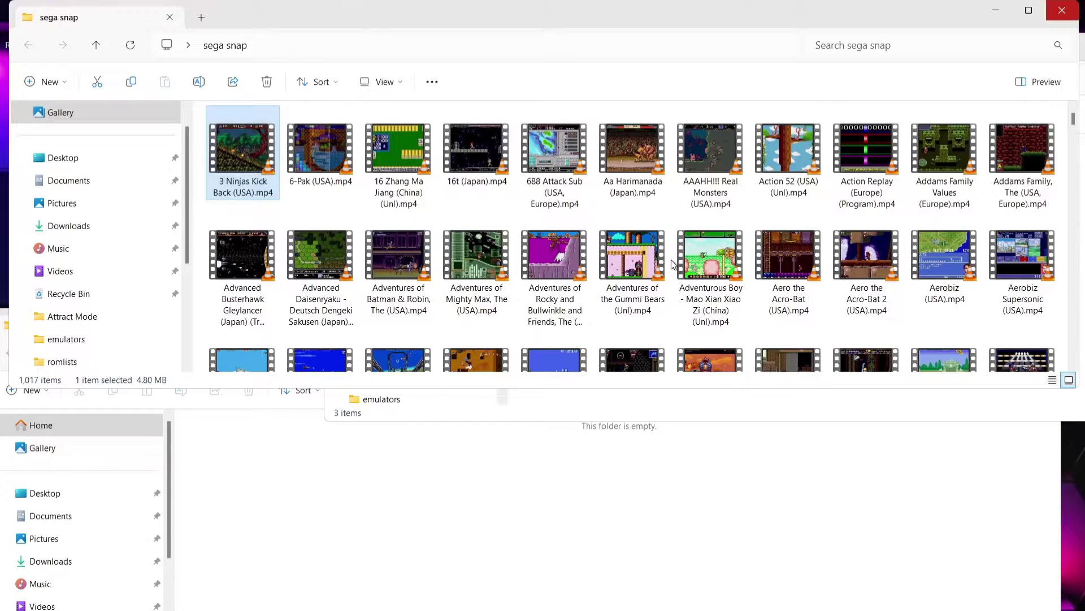
- Move all 1,017 video snaps into Attract Mode\scraper\Sega\snap
click(614, 143)
key(ctrl+a)
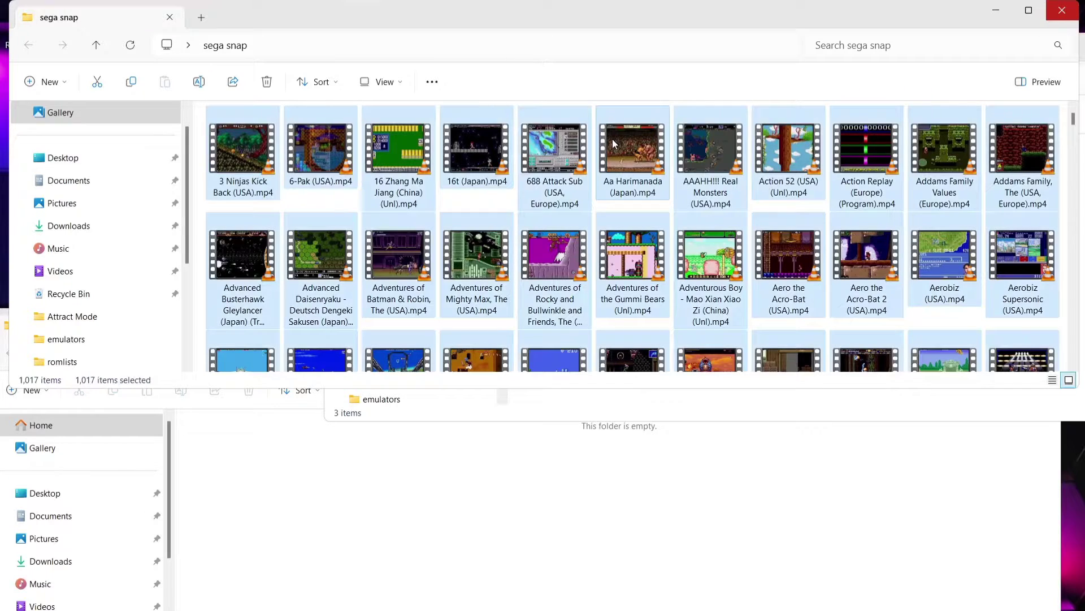
drag(520, 15, 585, 373)
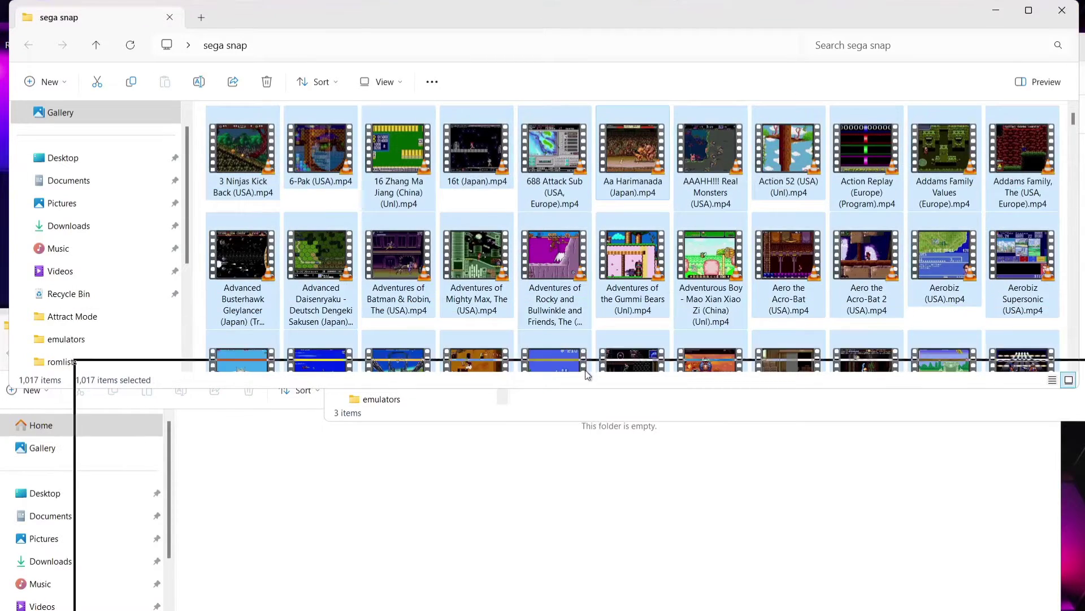
double_click(546, 191)
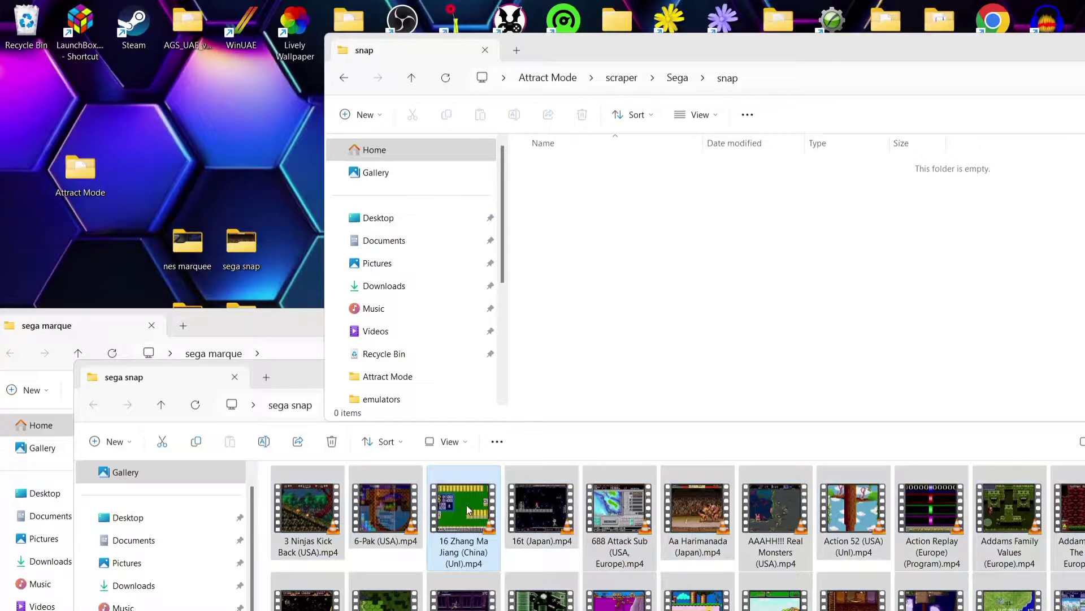
drag(467, 511, 722, 251)
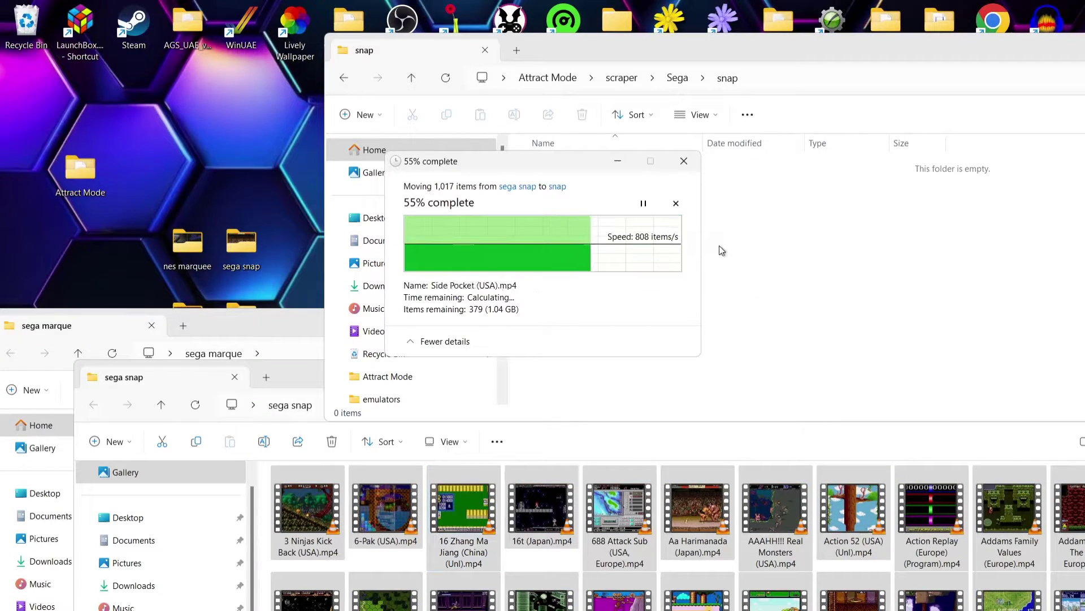
- Go back to the maximized Attract Mode folder and launch attract.exe
click(344, 77)
click(345, 77)
double_click(649, 39)
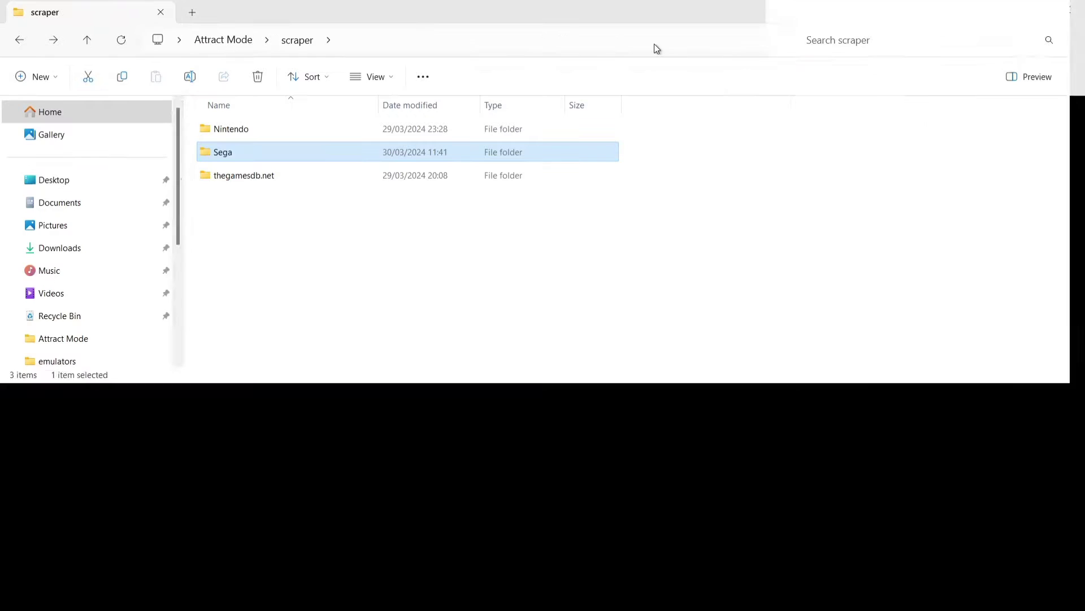
click(19, 40)
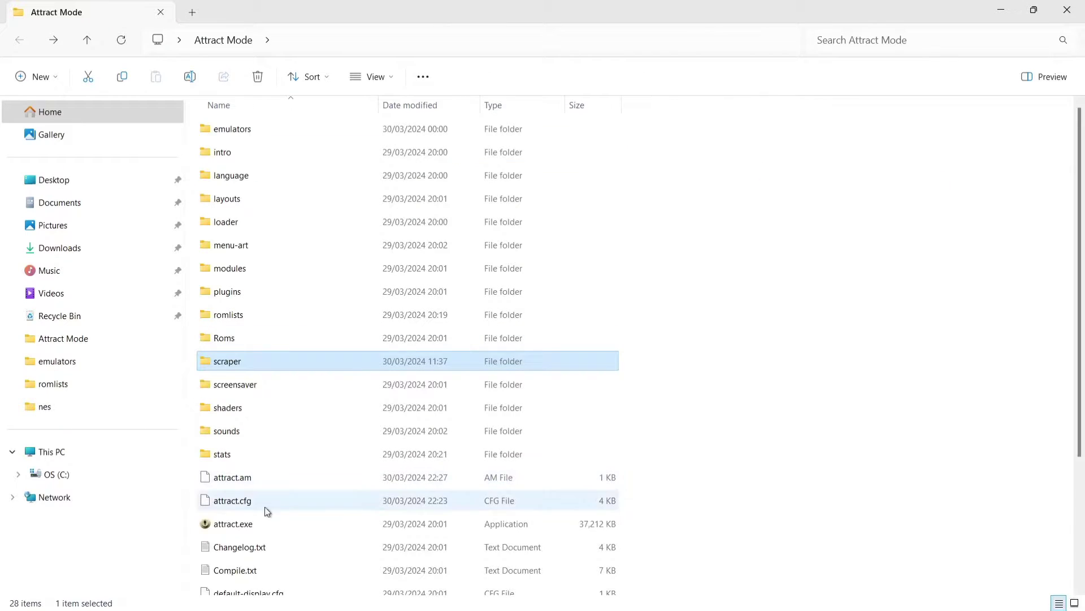
double_click(255, 523)
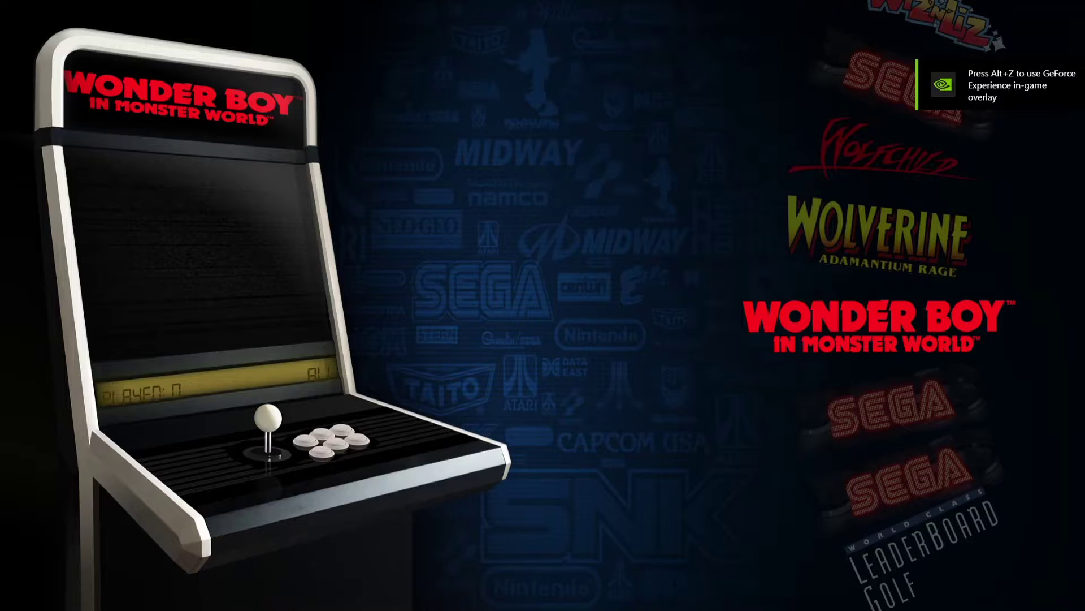
- Open the Sega display's nevato layout options via Configure > Displays
key(Tab)
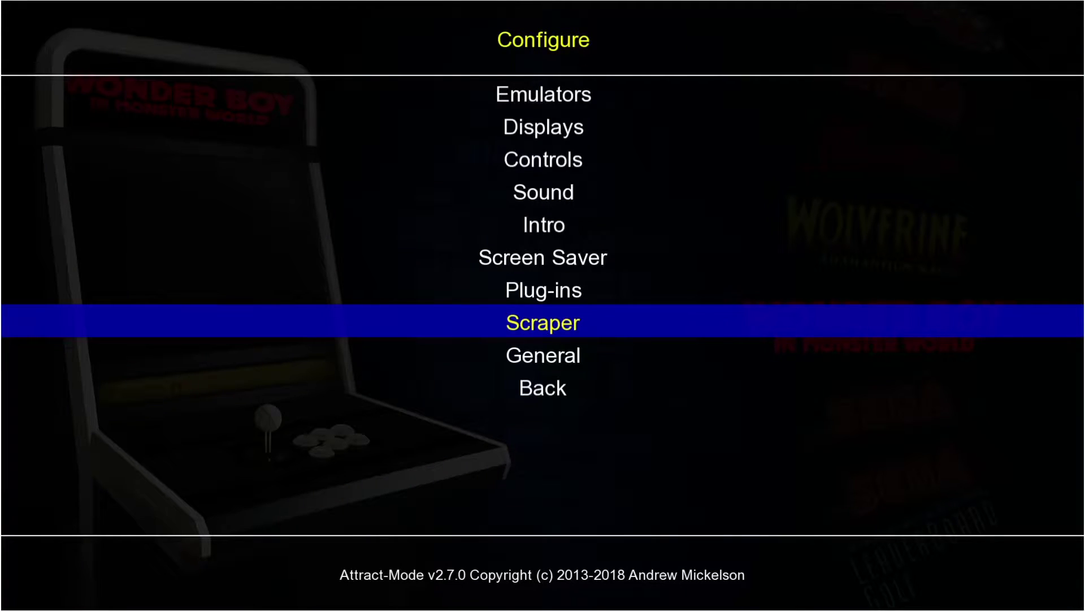
key(Up)
key(Up)
key(Up)
key(Up)
key(Up)
key(Up)
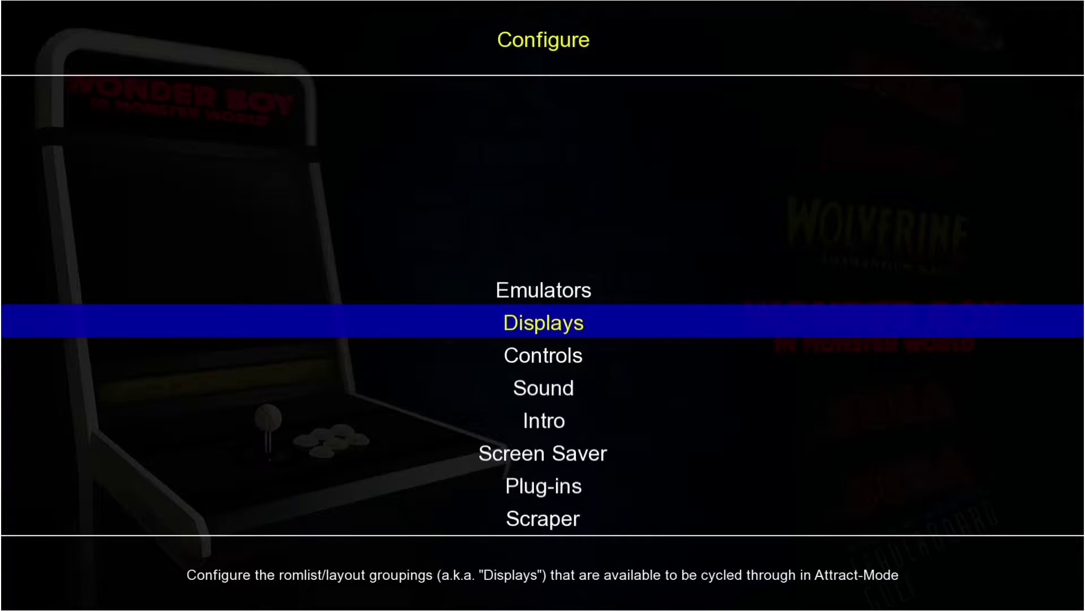
key(Return)
key(Down)
key(Down)
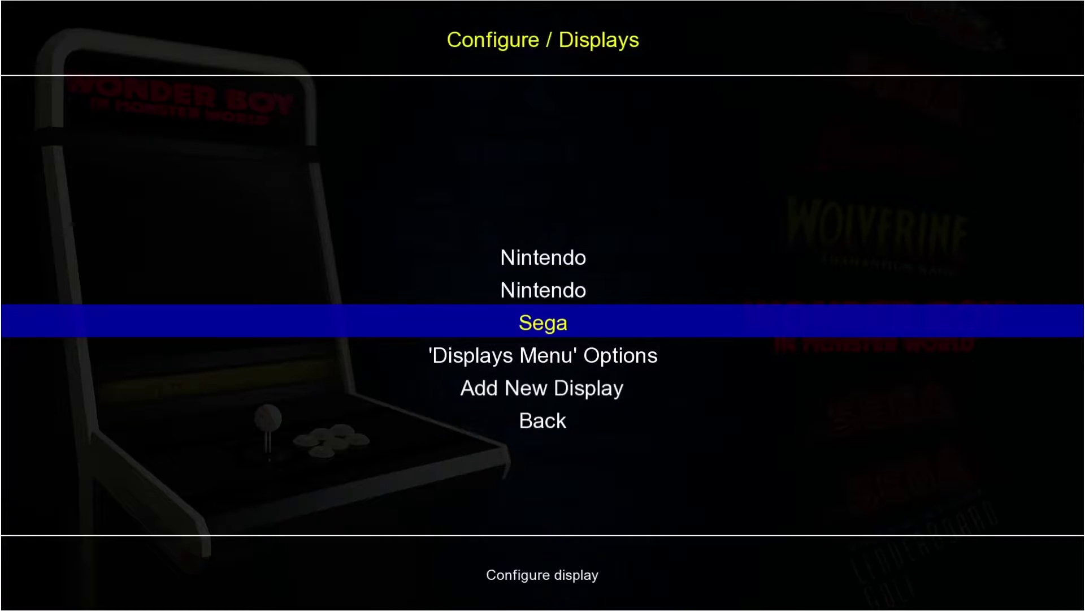
key(Return)
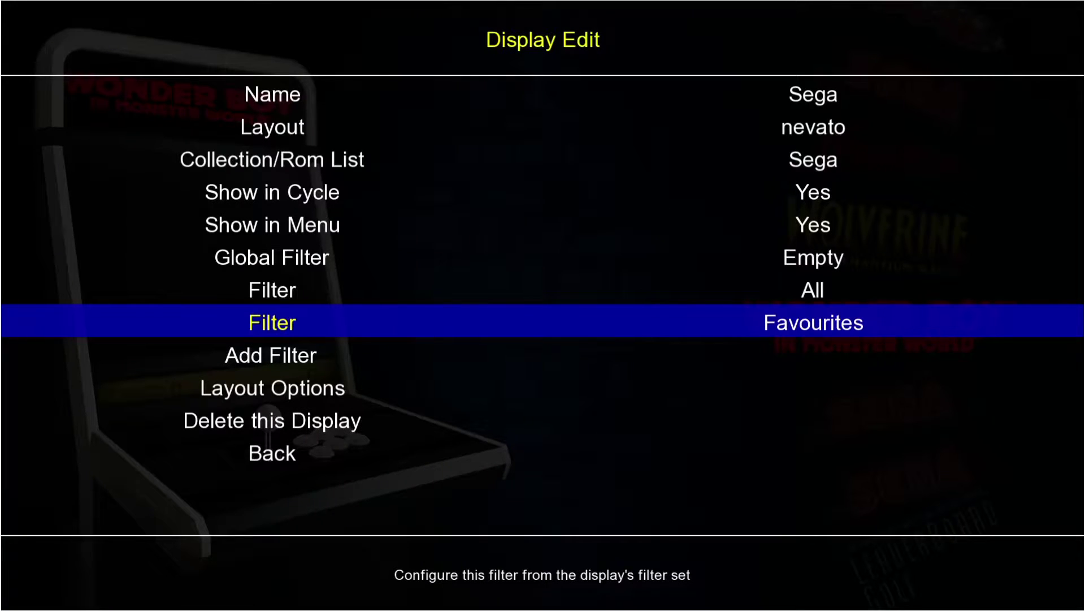
key(Down)
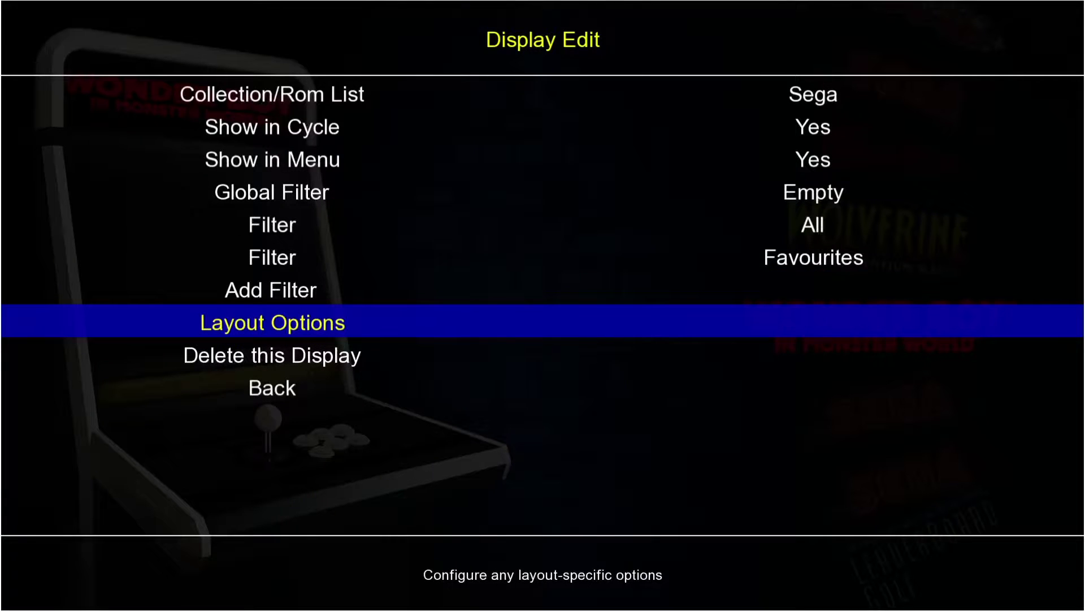
key(Return)
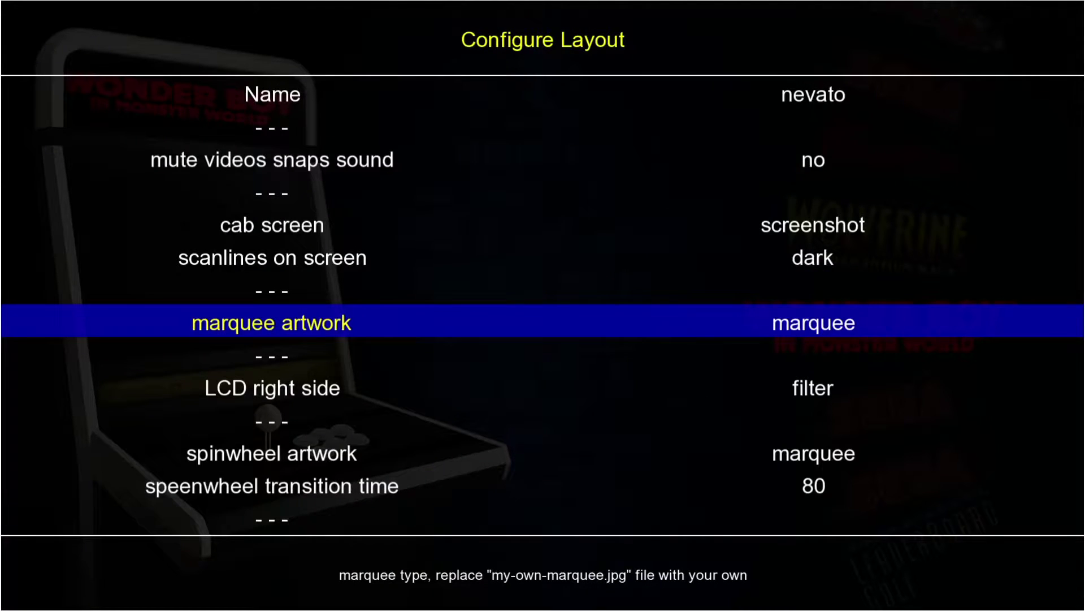
- Change cab screen from screenshot to video and back out to the game wheel
key(Up)
key(Up)
key(Up)
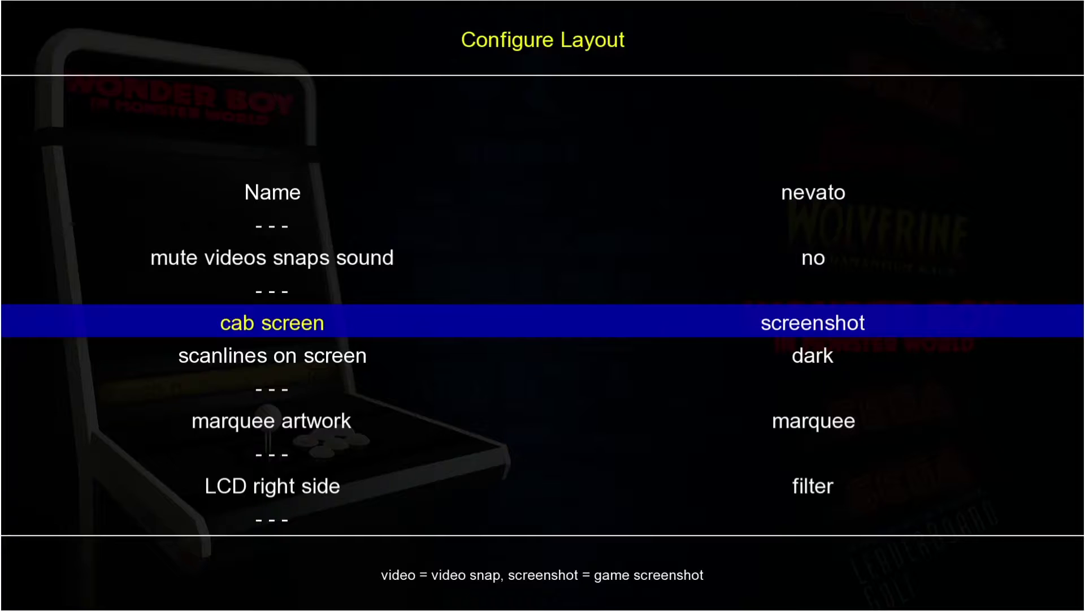
key(Return)
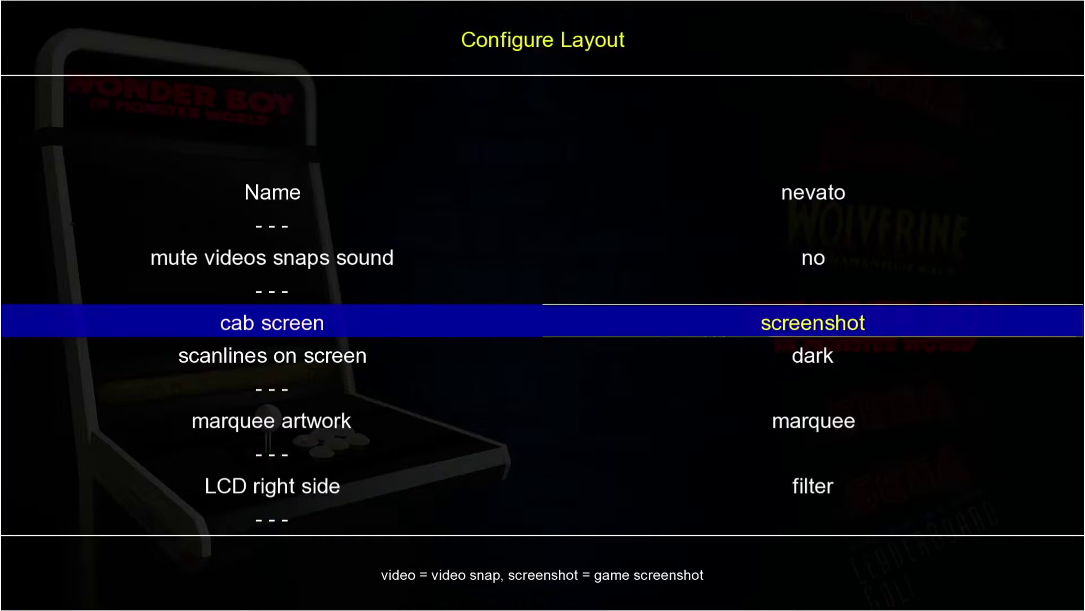
key(Down)
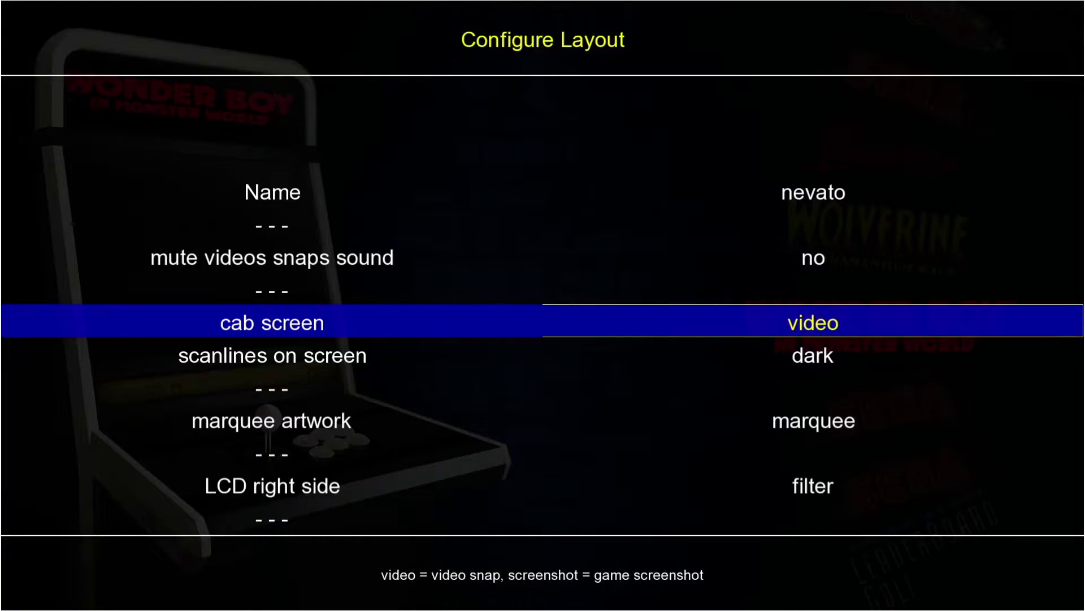
key(Return)
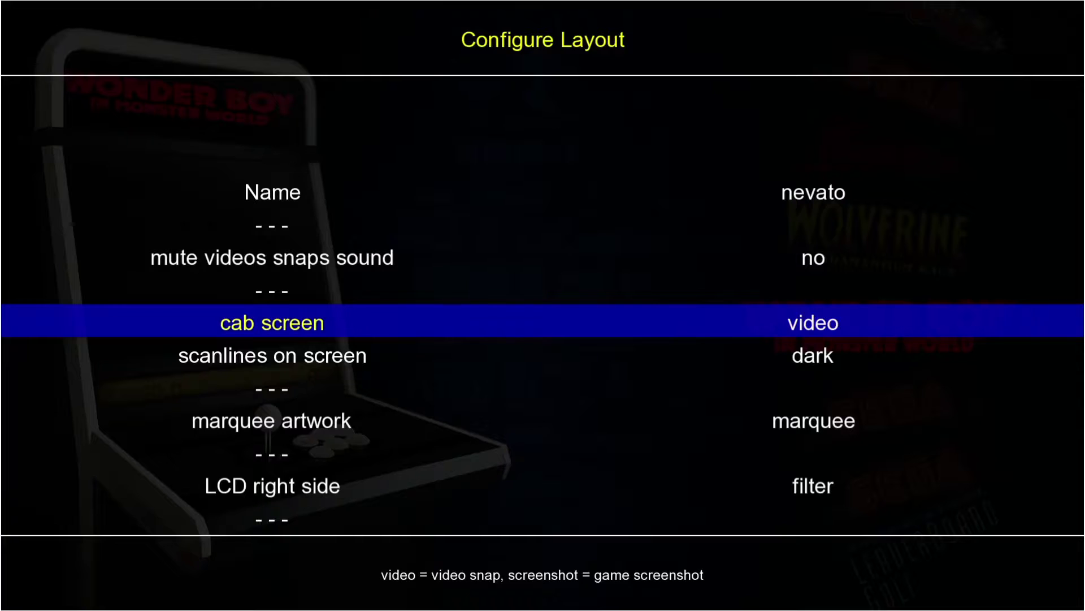
key(Escape)
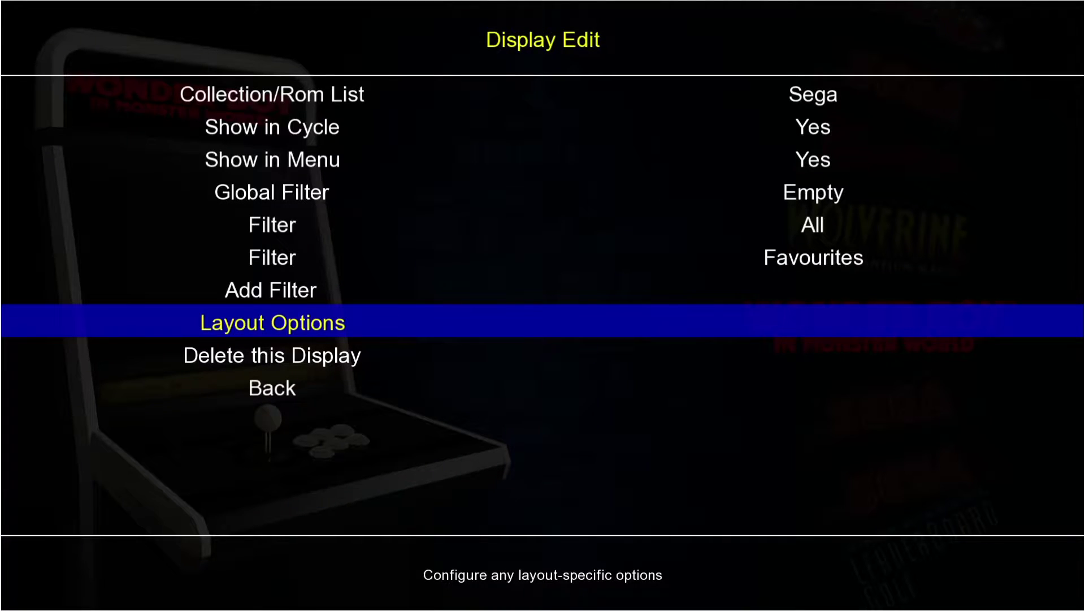
key(Escape)
key(Escape)
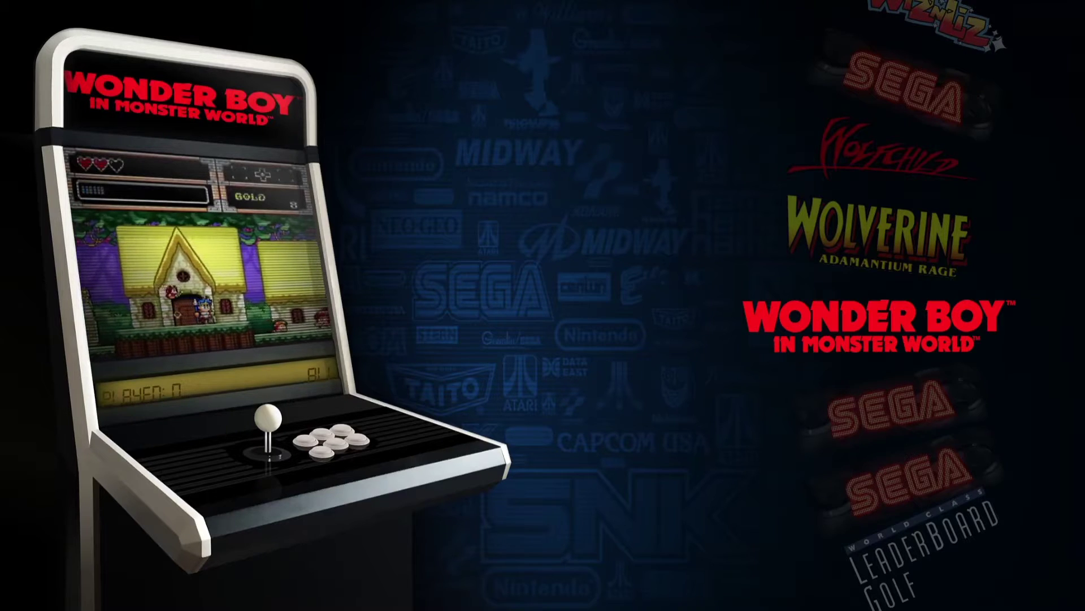
- Browse the wheel down to World Series Baseball, then back up to Wayne's World
key(Down)
key(Down)
key(Down)
key(Down)
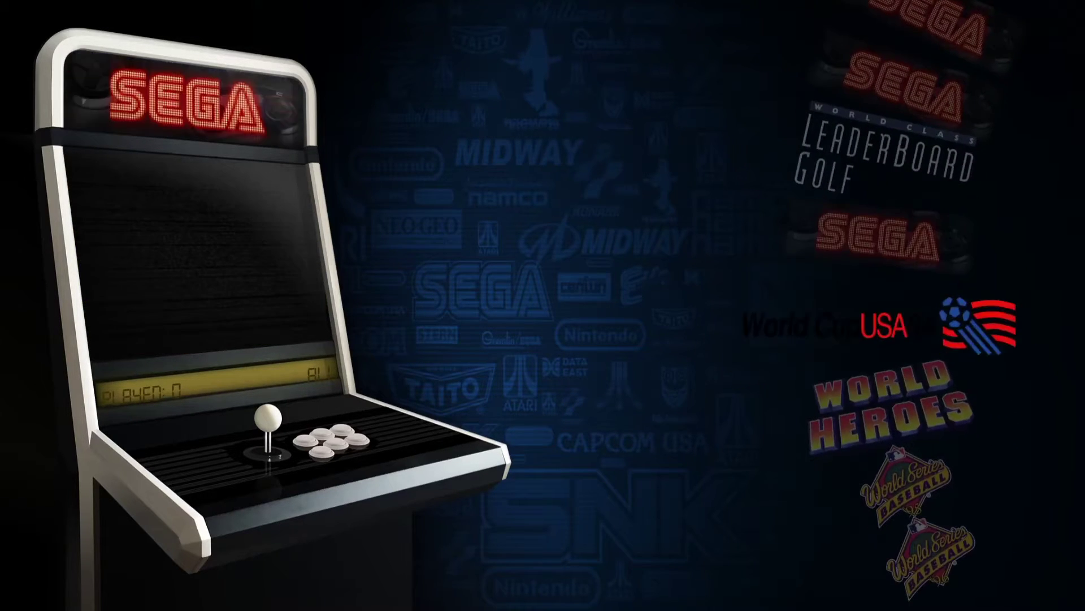
key(Down)
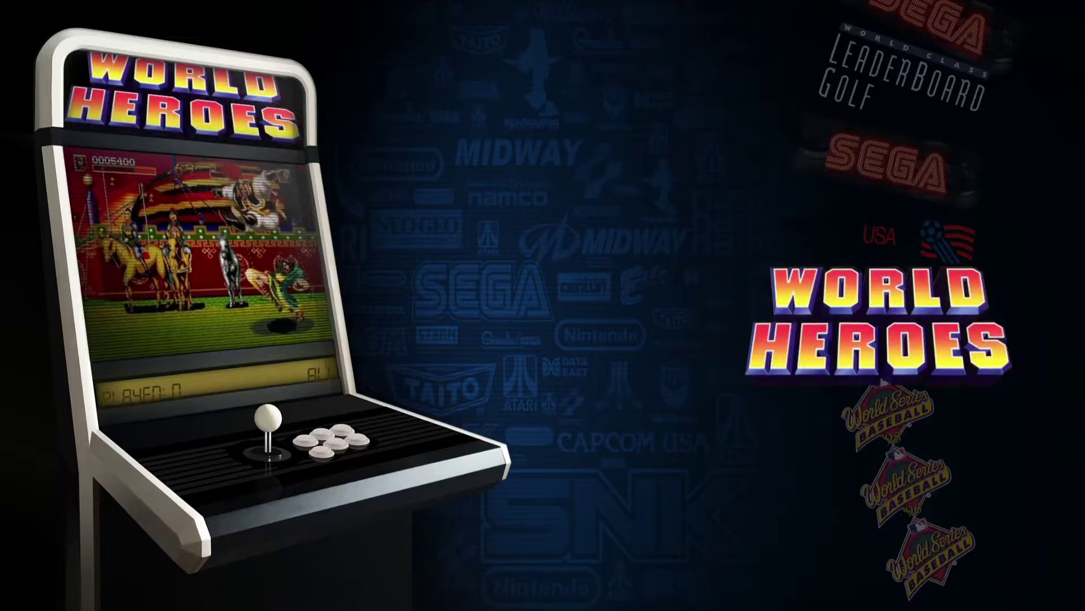
key(Down)
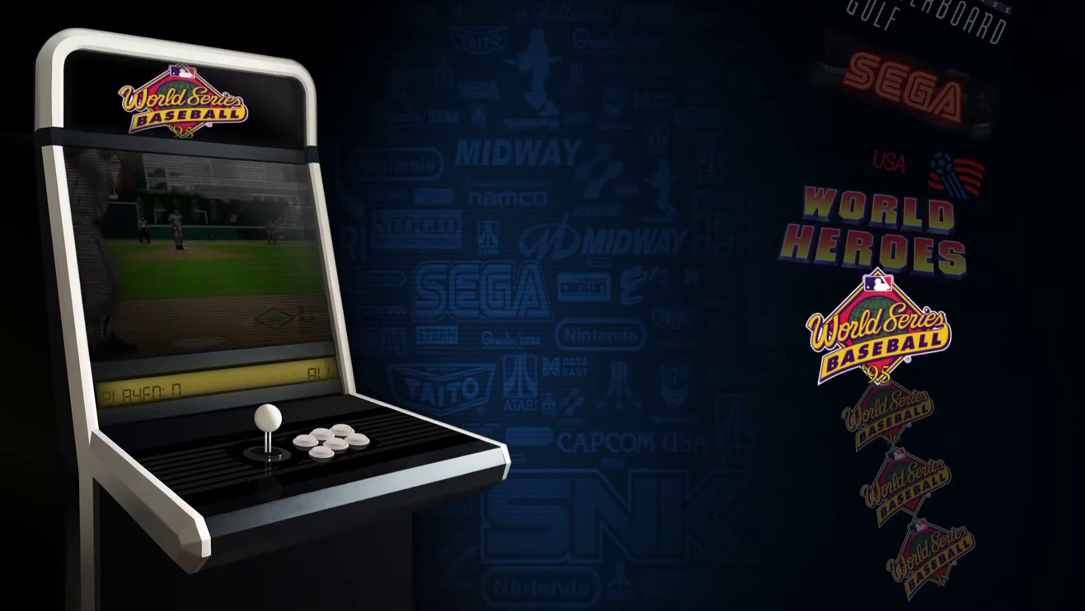
key(Up)
key(Up)
key(Up)
key(Up)
key(Up)
key(Up)
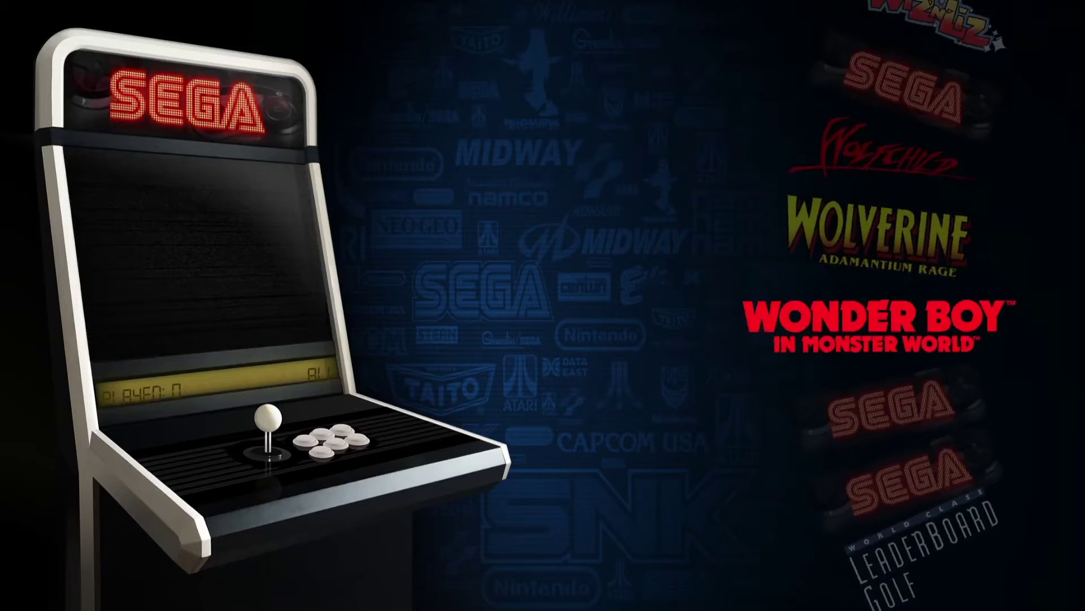
key(Up)
key(Up)
key(Up)
key(Up)
key(Up)
key(Up)
key(Up)
key(Up)
key(Up)
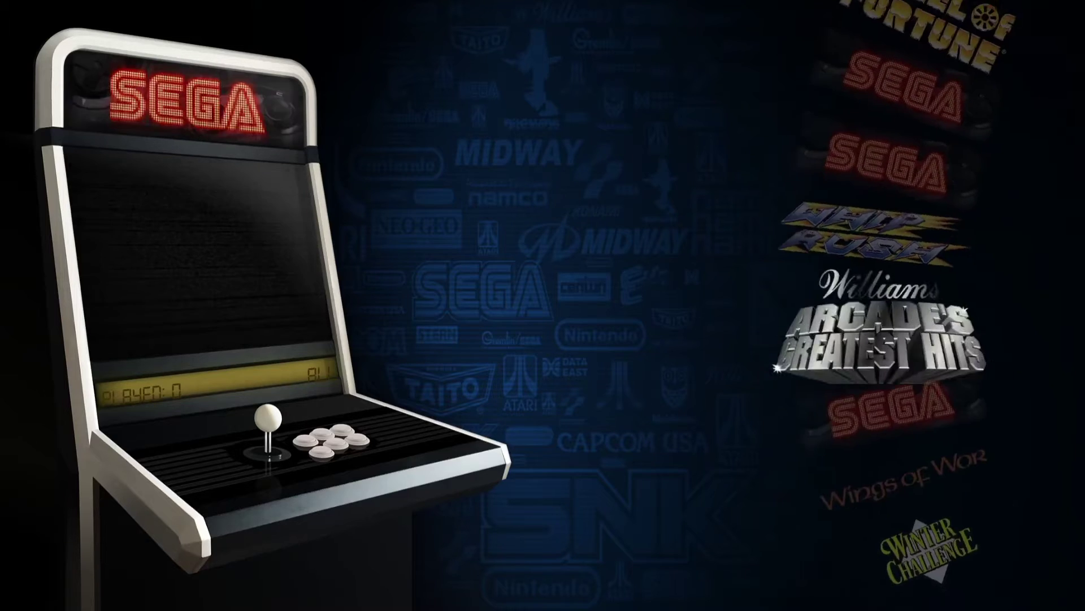
key(Up)
key(Up)
key(Up)
key(Up)
key(Up)
key(Up)
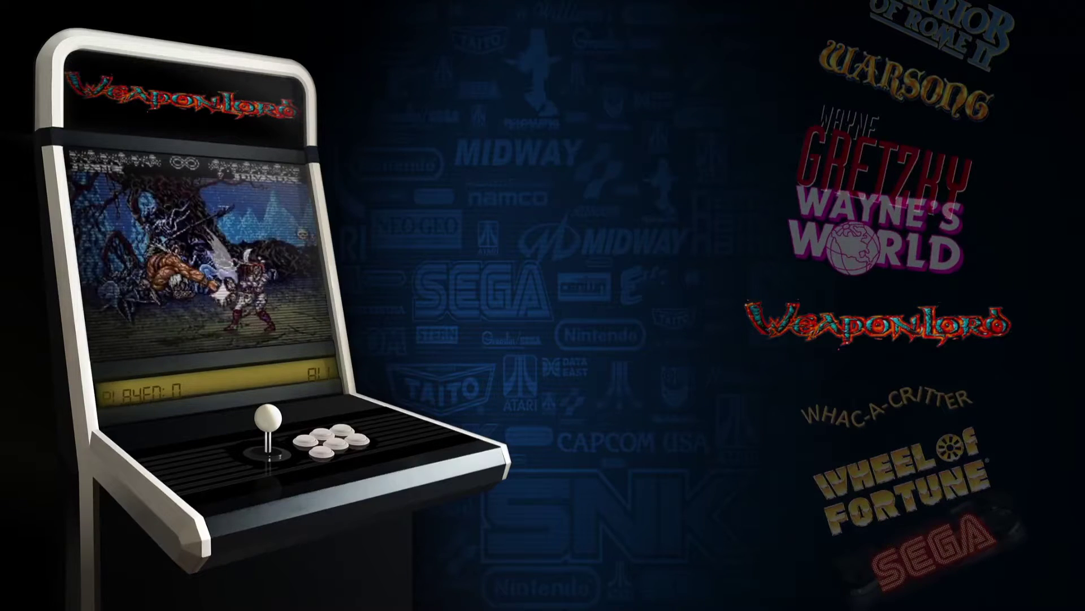
key(Up)
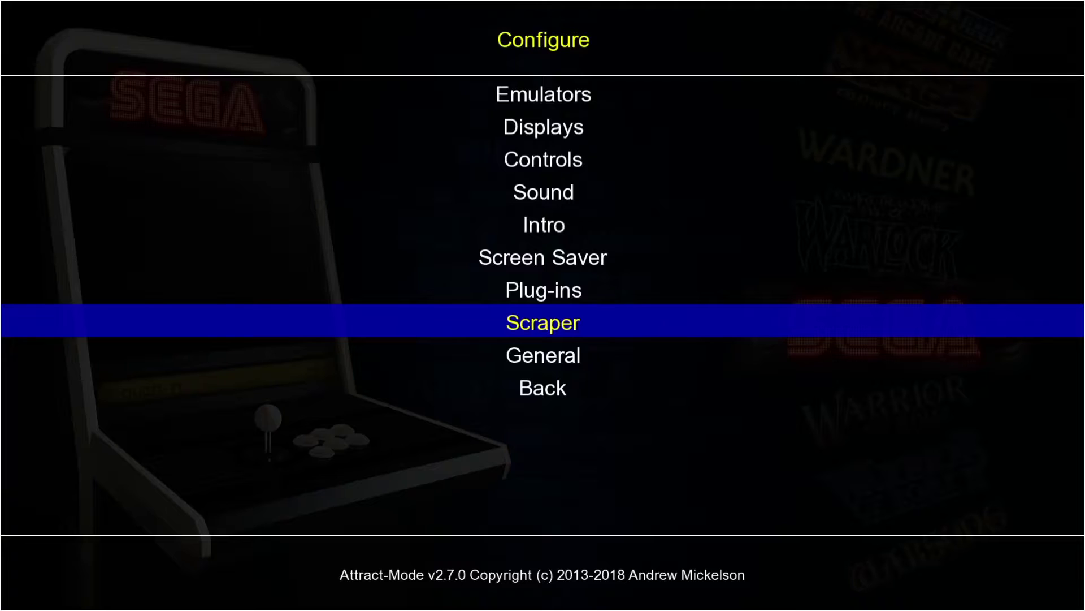
- Navigate Displays > Sega to reach the nevato layout options
key(Up)
key(Up)
key(Up)
key(Up)
key(Up)
key(Up)
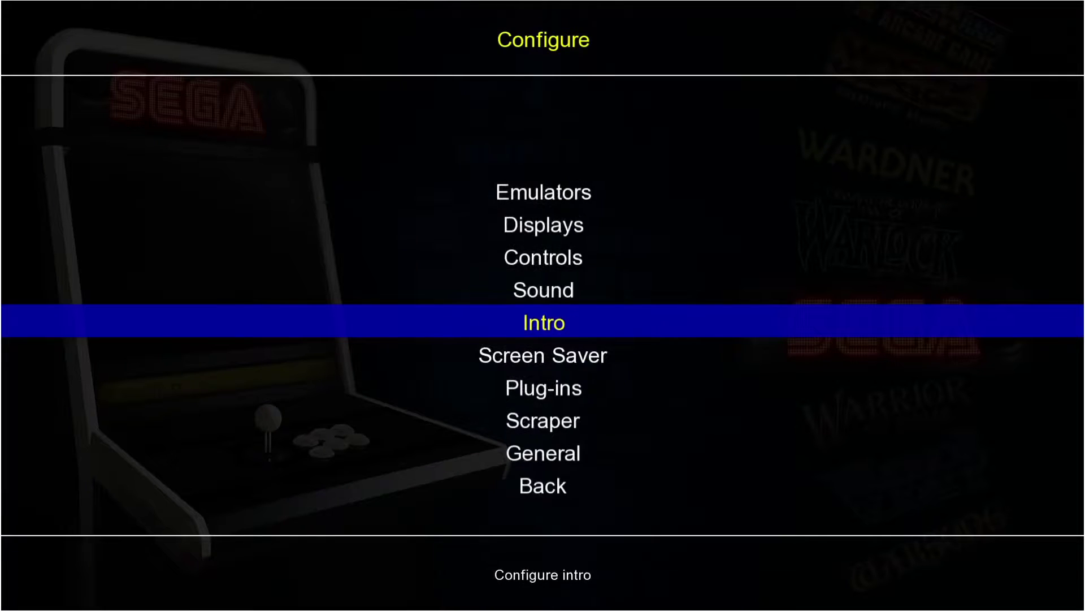
key(Return)
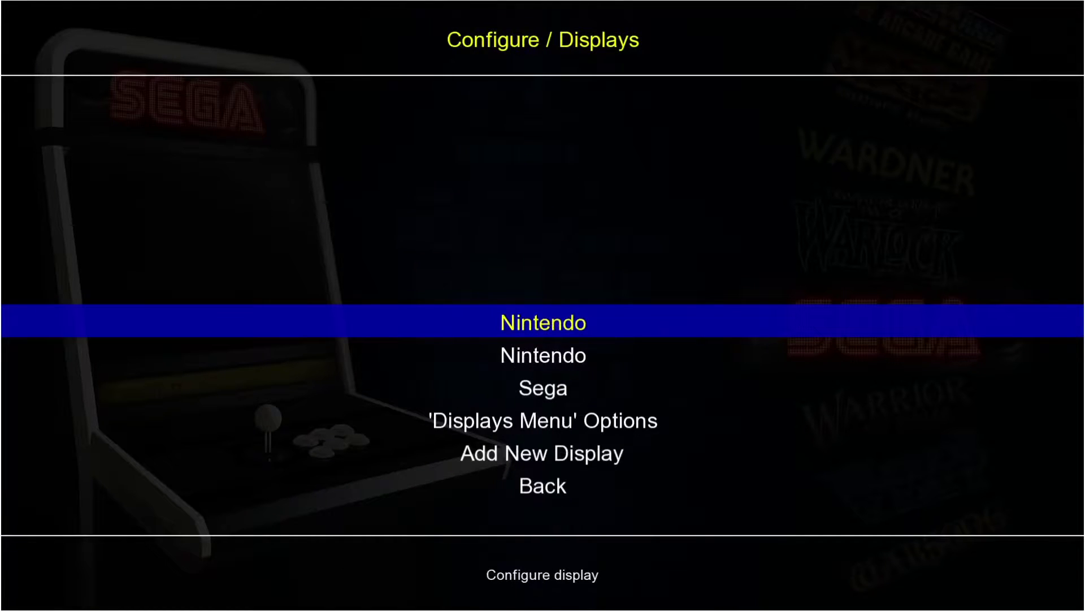
key(Down)
key(Down)
key(Return)
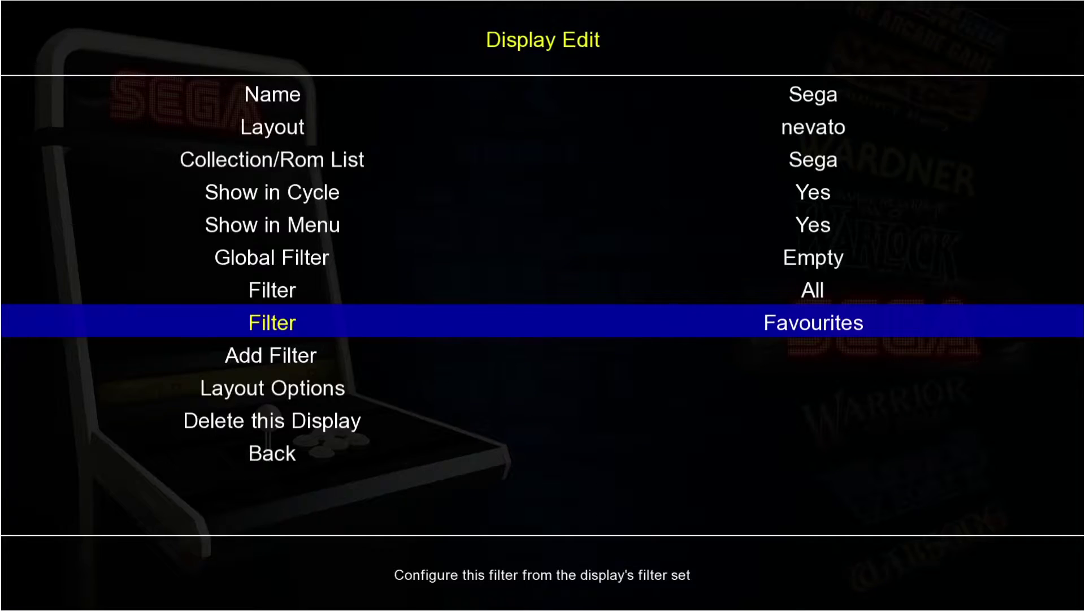
key(Down)
key(Down)
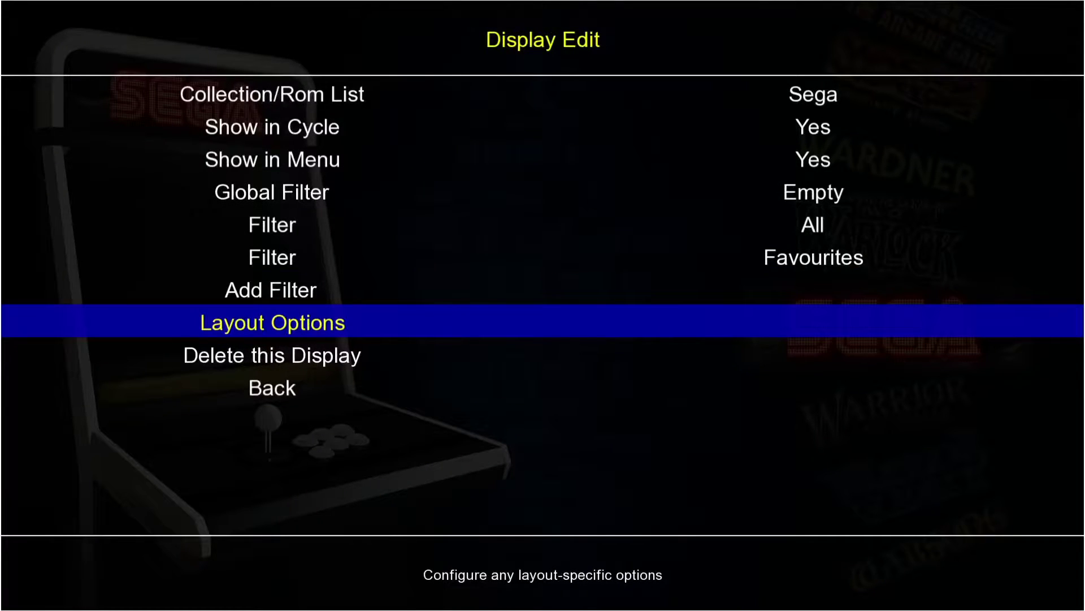
key(Return)
- Change scanlines on screen from dark to off and return to the main configuration menu
key(Up)
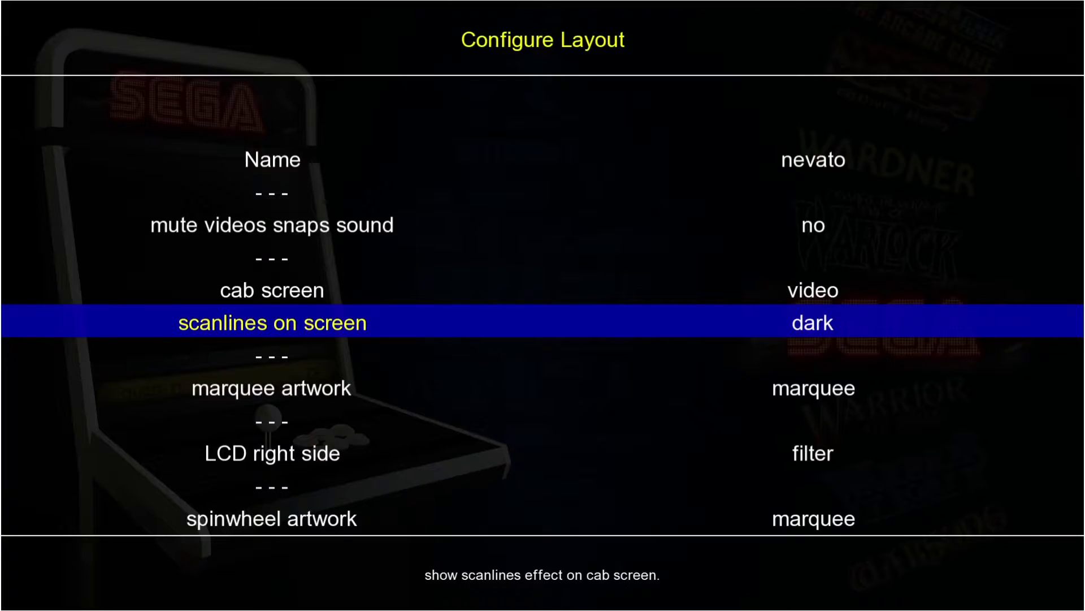
key(Return)
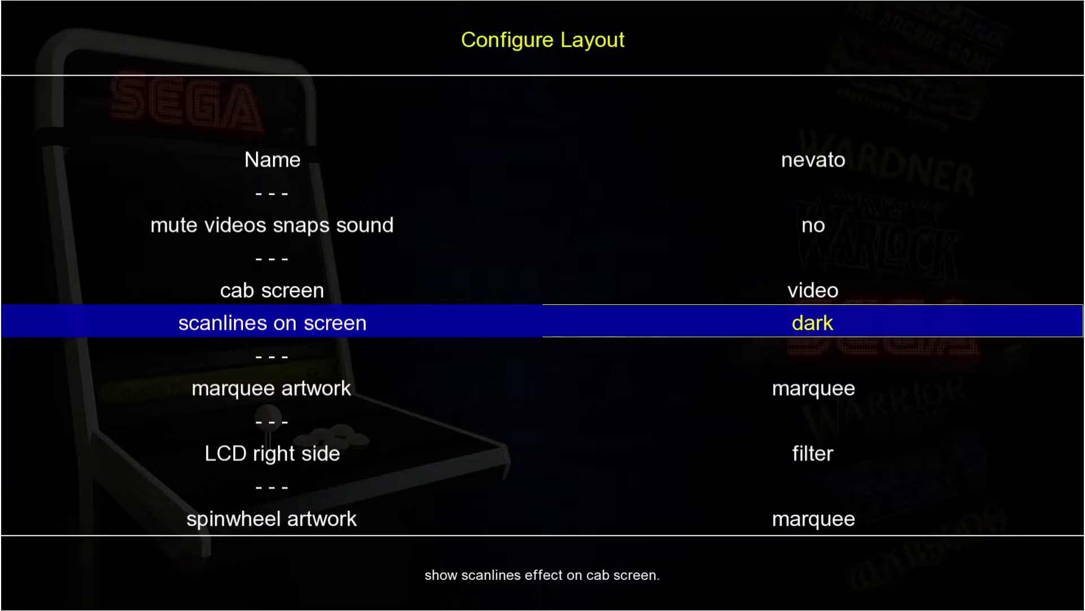
key(Down)
key(Return)
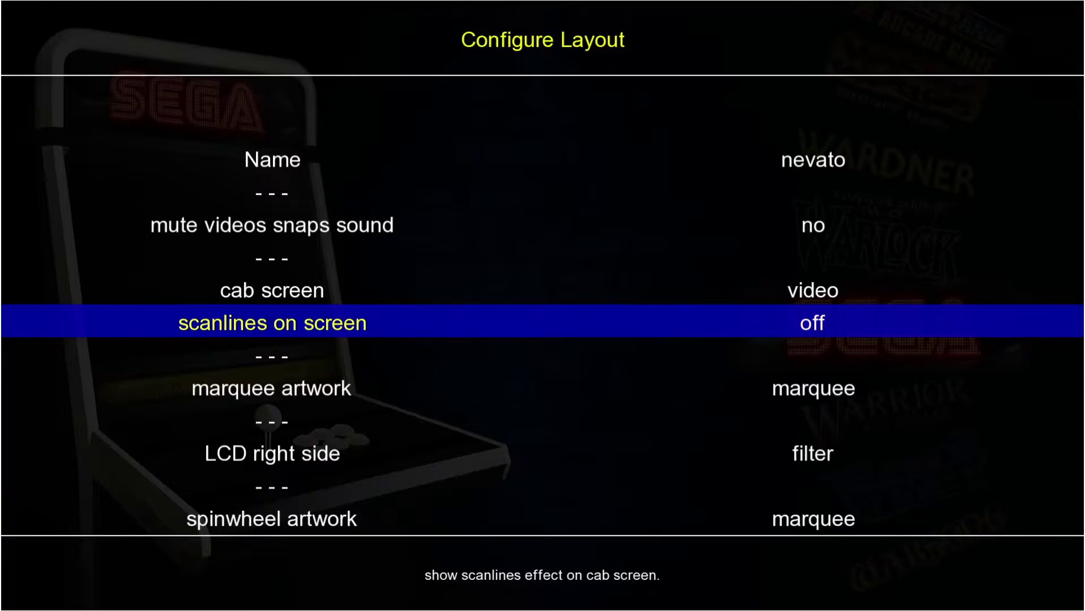
key(Escape)
key(Escape)
key(Escape)
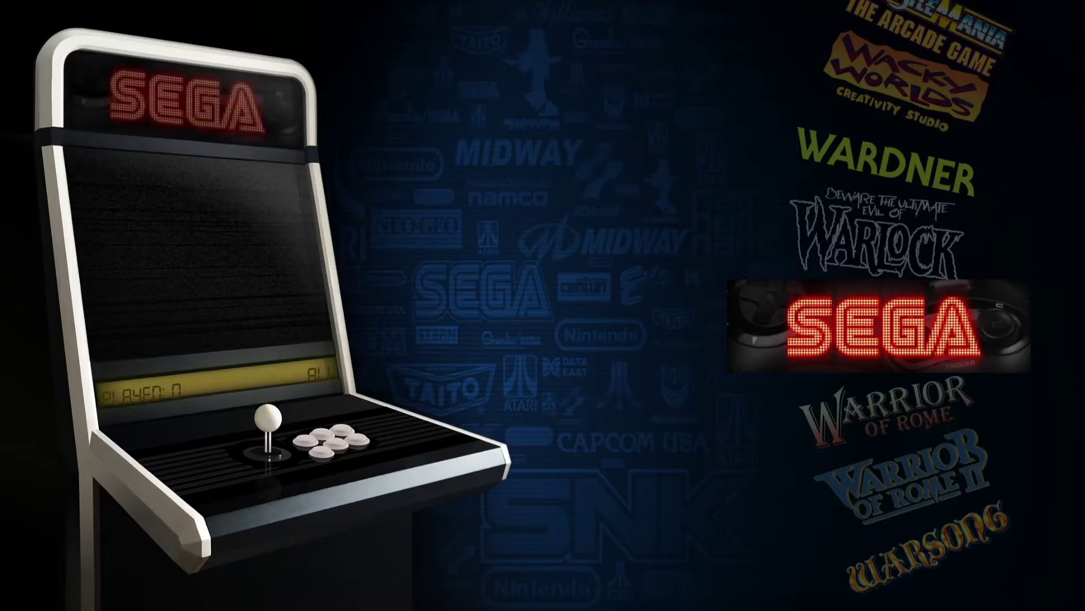
- Preview the Warlock, Wardner, Wacky Worlds and Virtual Bart snaps, then bring up Configure
key(Up)
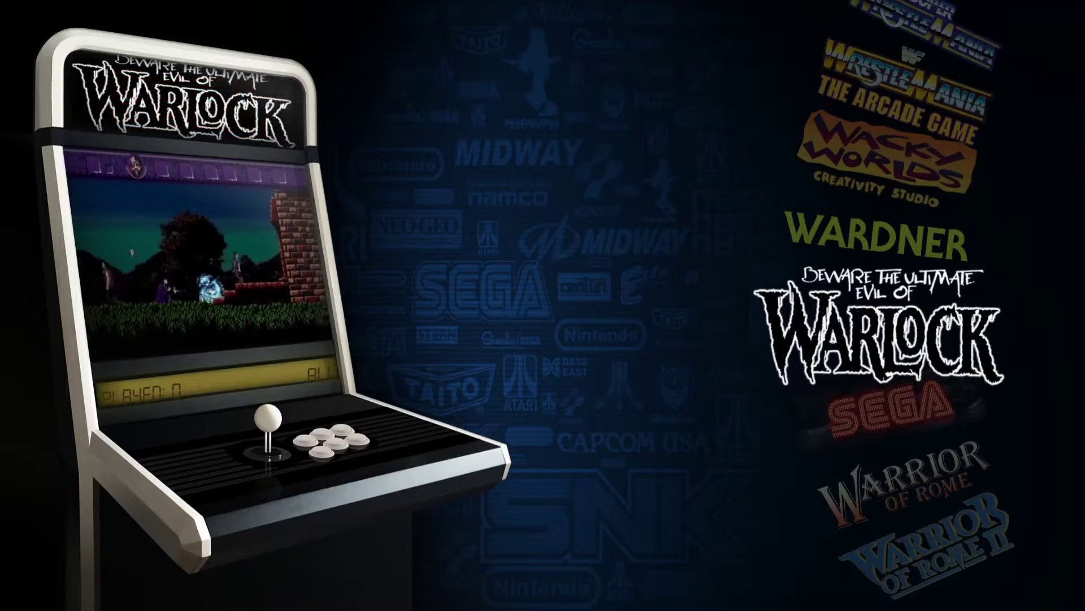
key(Up)
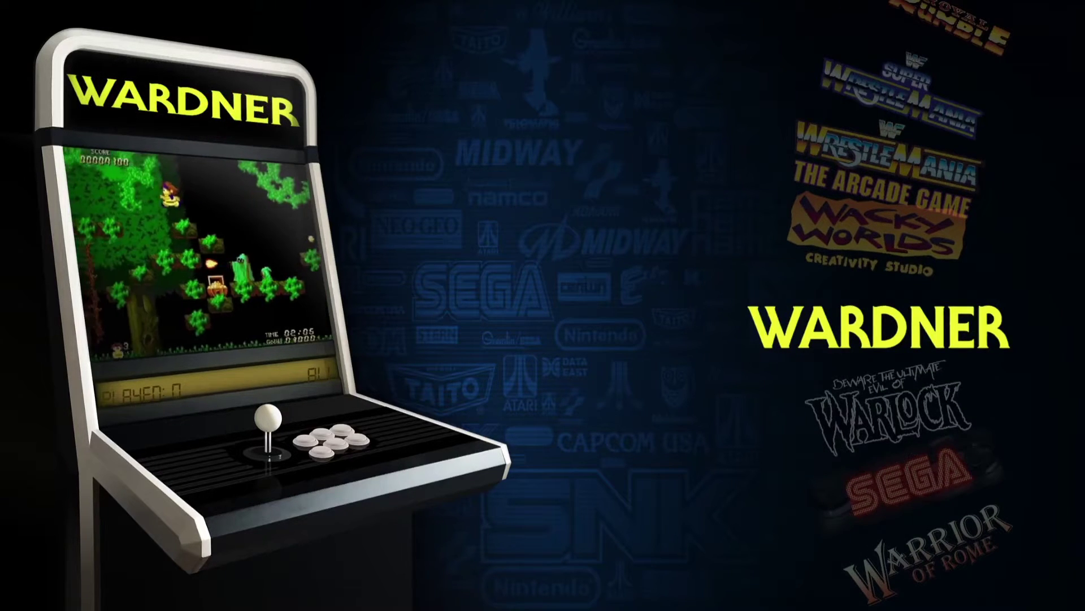
key(Up)
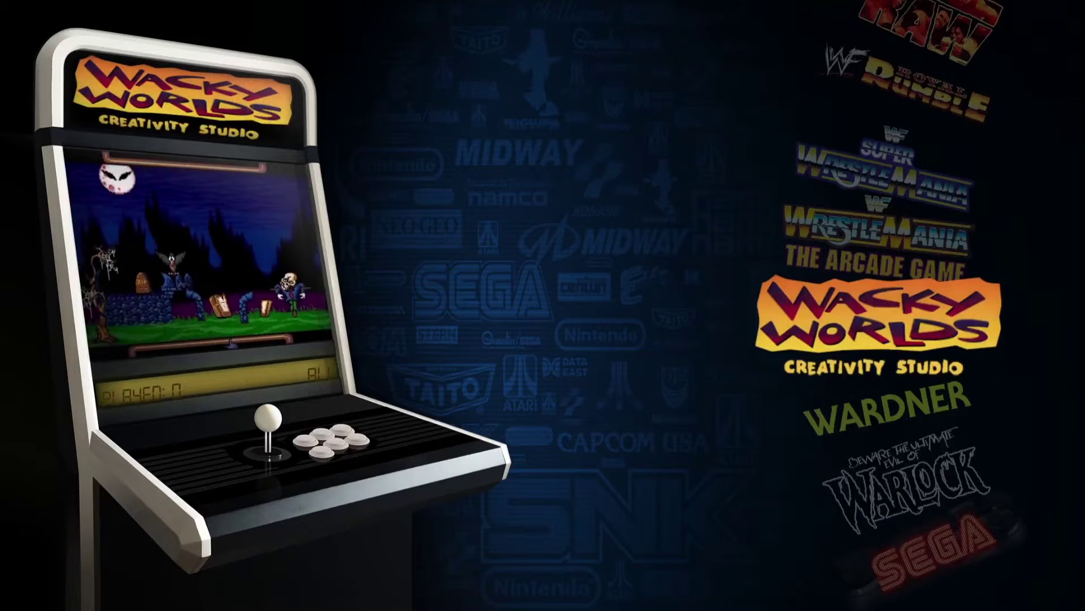
key(Up)
key(Up)
key(Up)
key(Up)
key(Up)
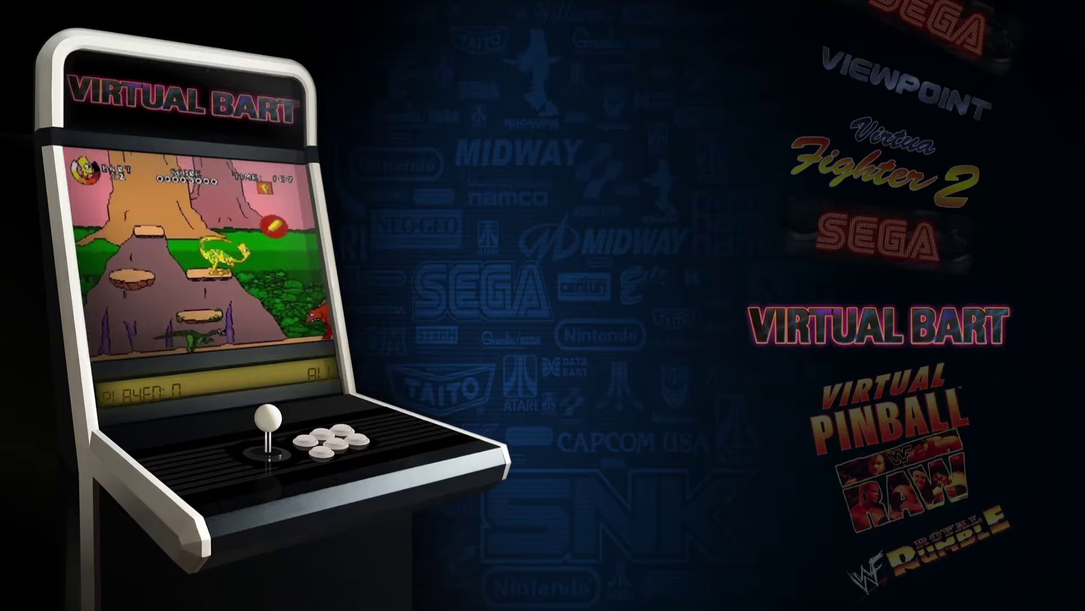
key(Up)
key(Up)
key(Up)
key(Up)
key(Tab)
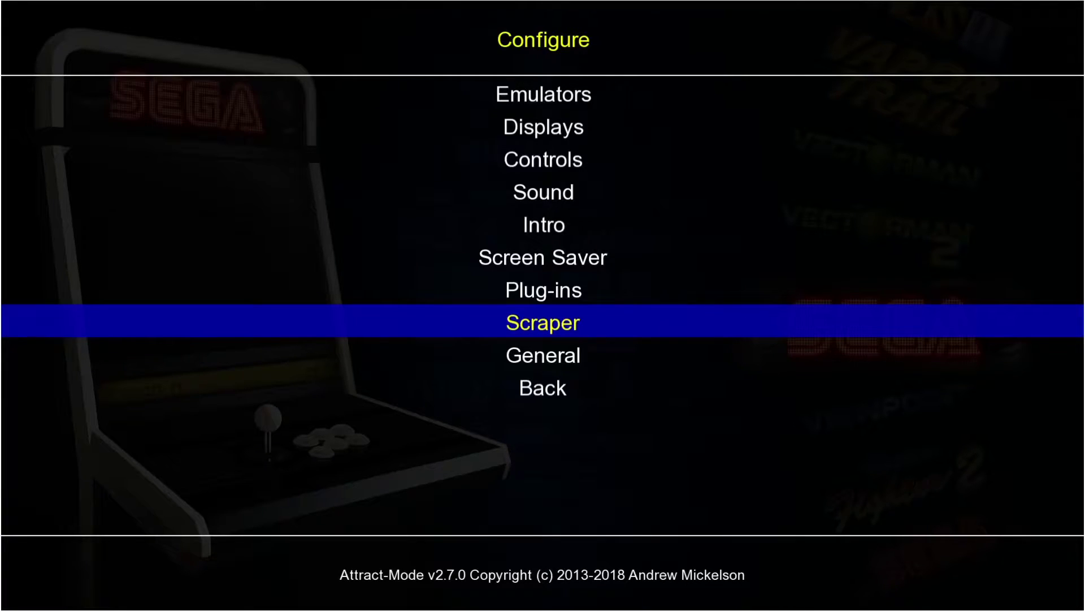
- Go to the Sega display's nevato layout options and find the spinwheel artwork setting
key(Up)
key(Up)
key(Up)
key(Up)
key(Up)
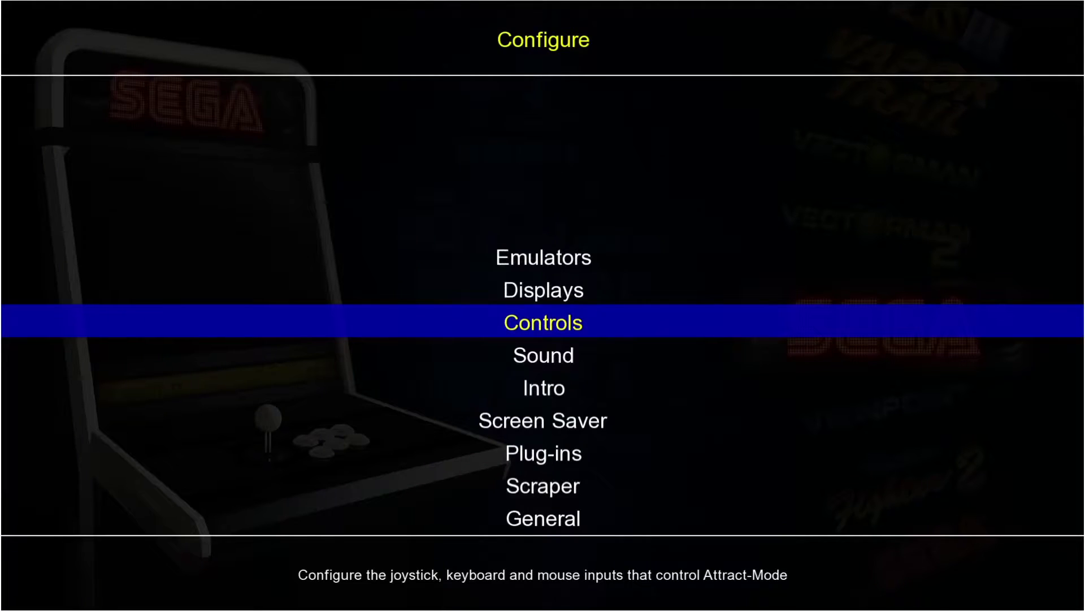
key(Up)
key(Return)
key(Down)
key(Down)
key(Return)
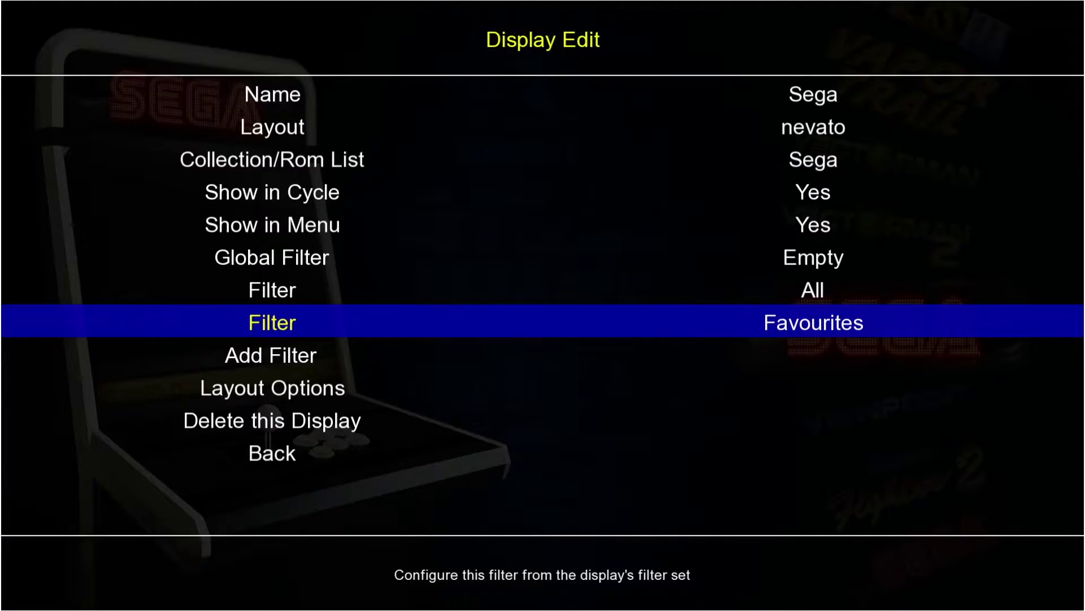
key(Down)
key(Down)
key(Return)
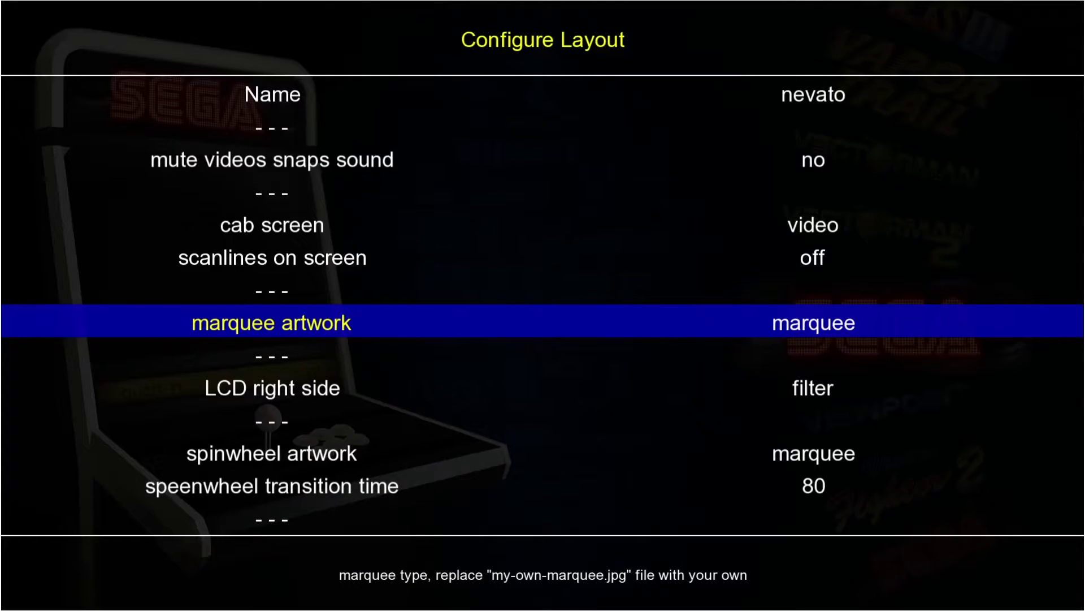
key(Down)
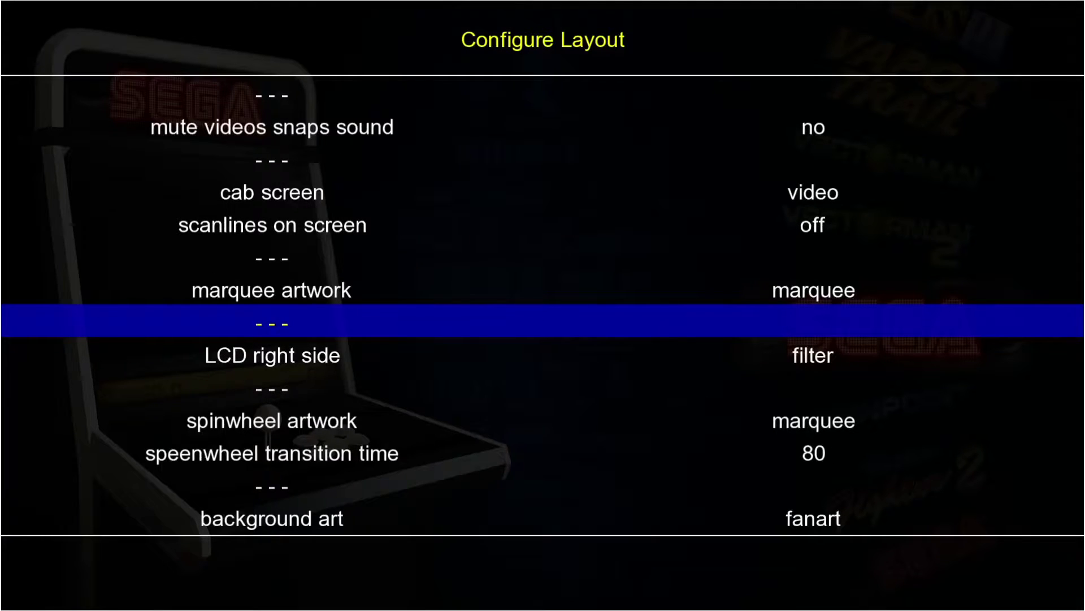
key(Down)
key(Down)
key(Down)
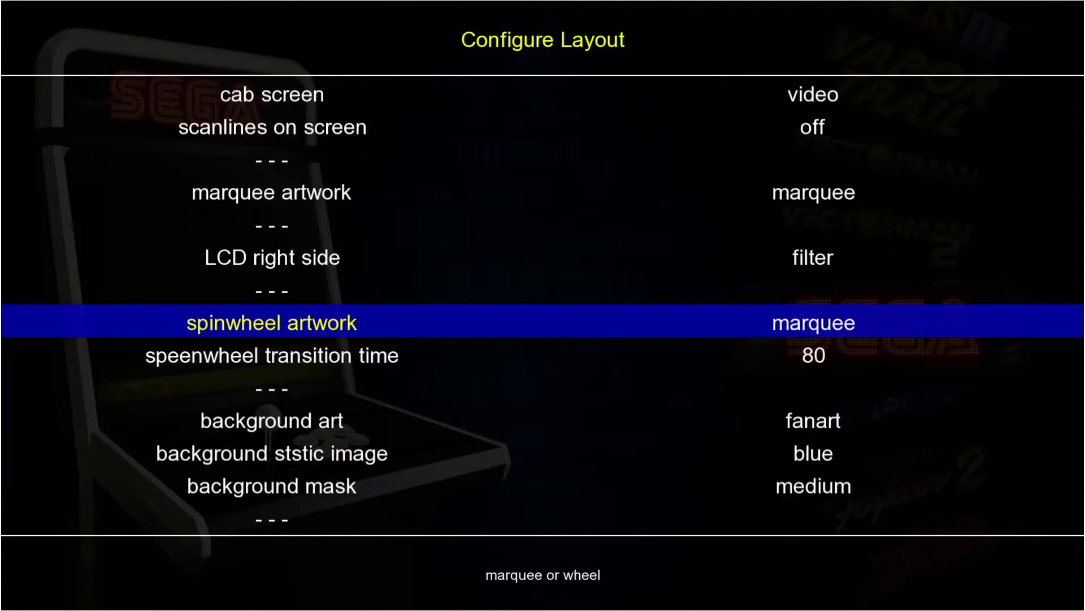
- Change spinwheel artwork from marquee to wheel and return to the game wheel
key(Return)
key(Down)
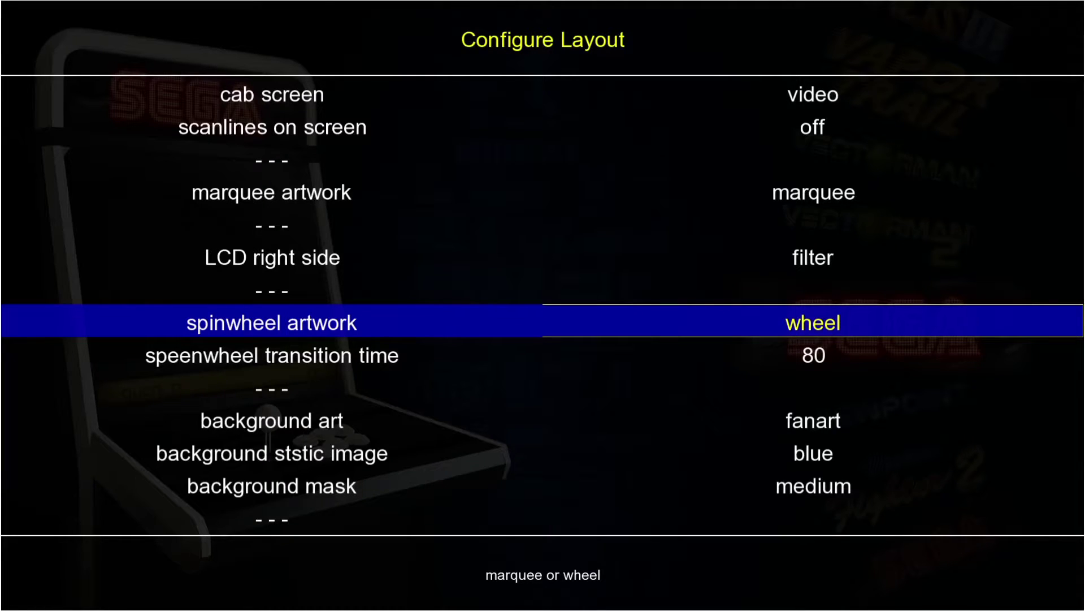
key(Return)
key(Escape)
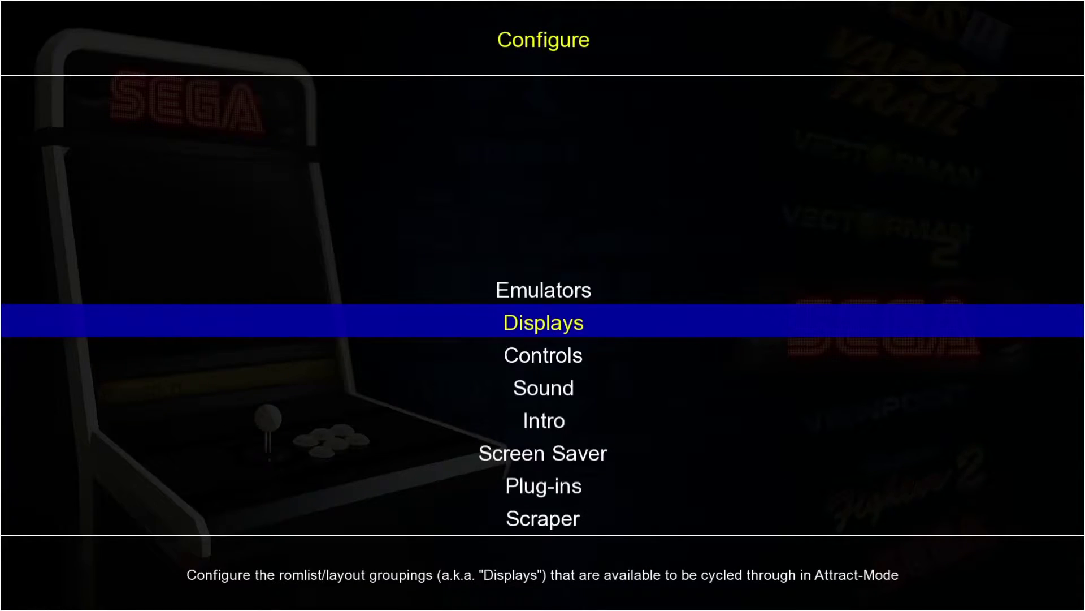
key(Escape)
key(Up)
- Roll the wheel up past Vectorman to the entries shown as '?' placeholders
key(Up)
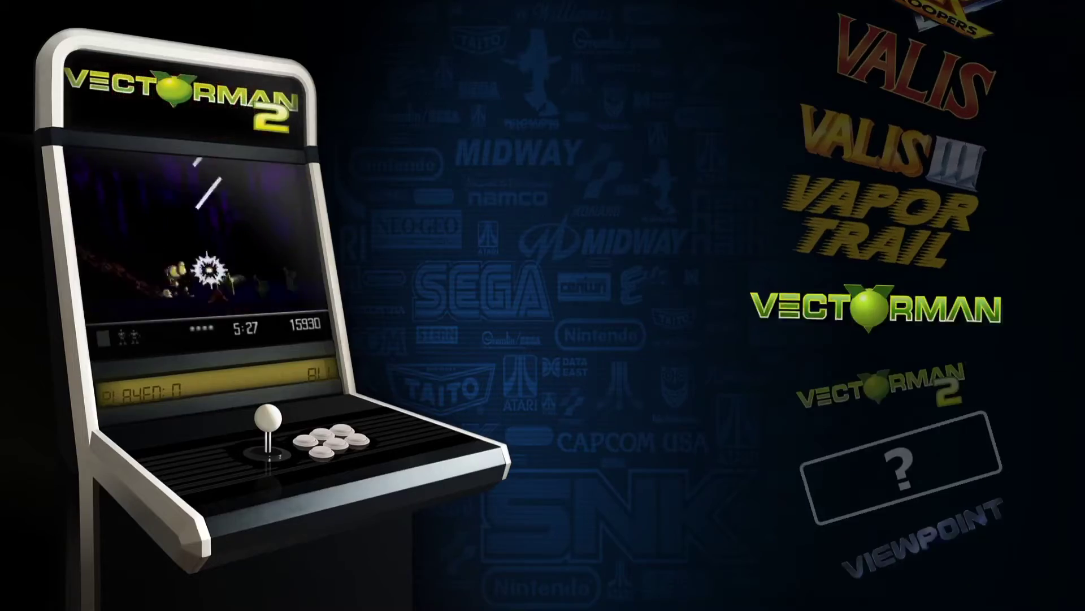
key(Up)
key(Up)
key(Up)
key(Up)
key(Up)
key(Up)
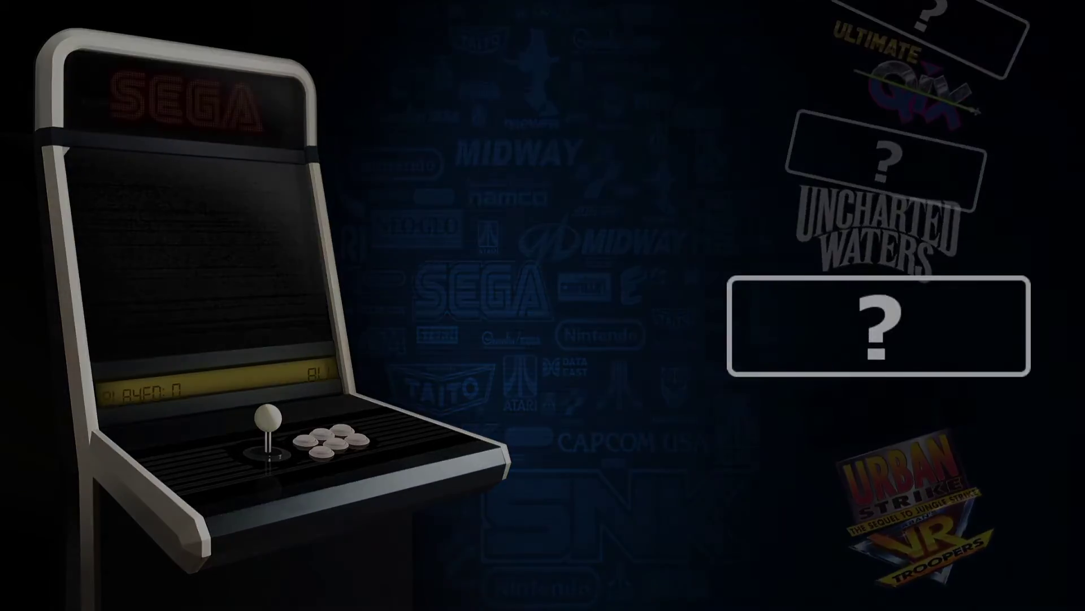
key(Up)
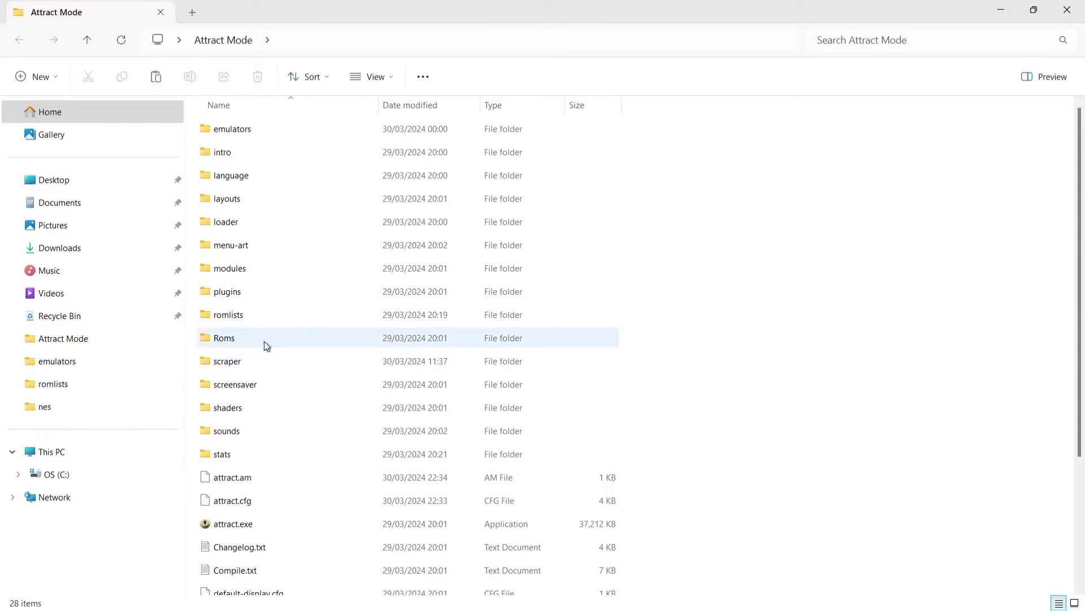
- Open scraper\Sega\marquee to view the marquee images, then go back to Sega
double_click(265, 365)
double_click(259, 152)
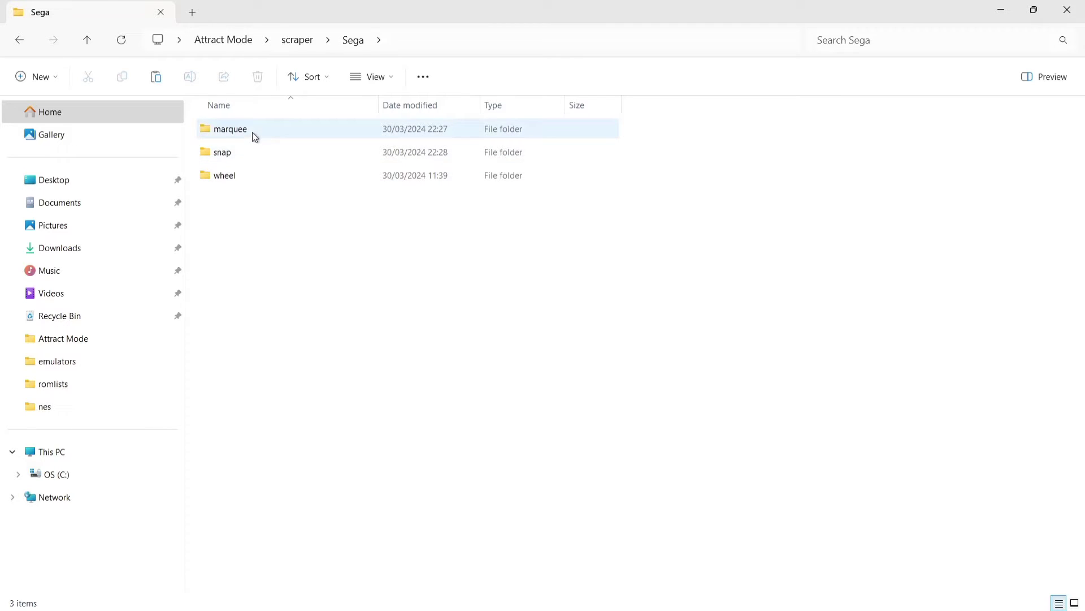
double_click(252, 131)
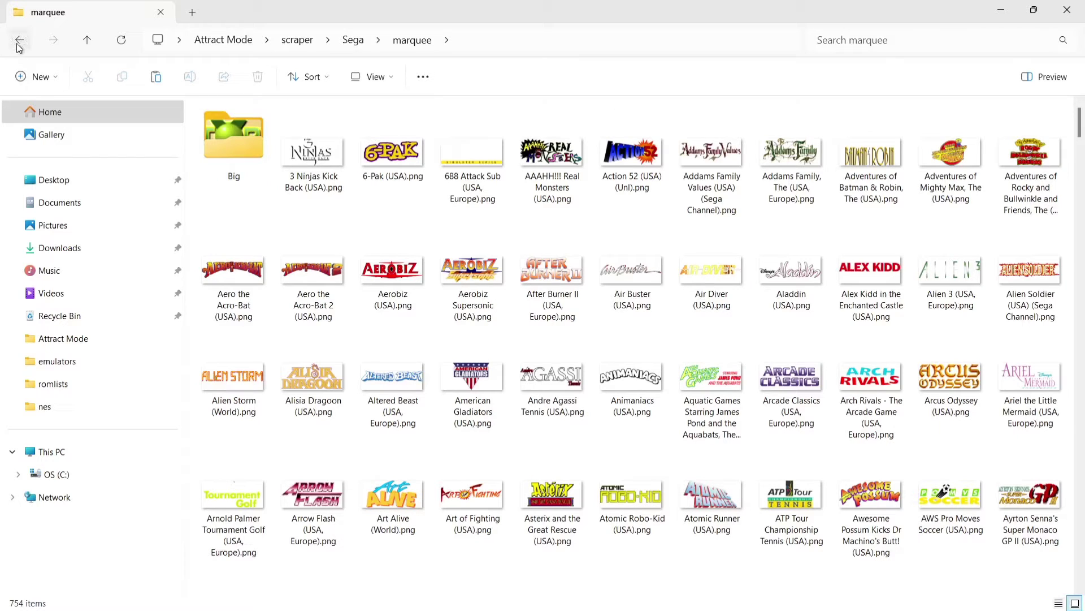
click(18, 43)
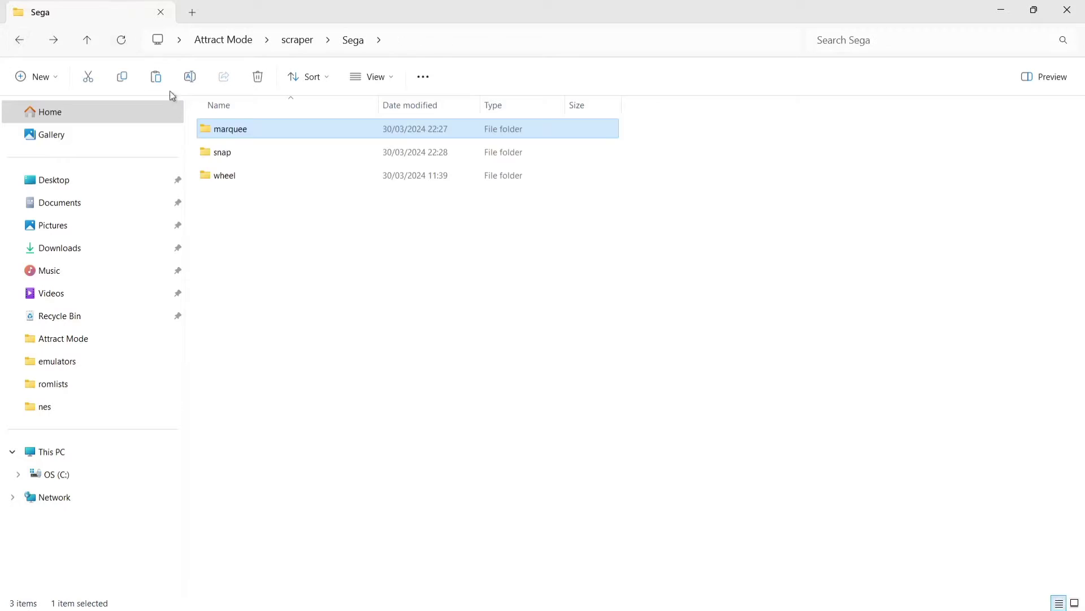
- Inspect the wheel and marquee image folders, then return to the Sega folder
double_click(226, 177)
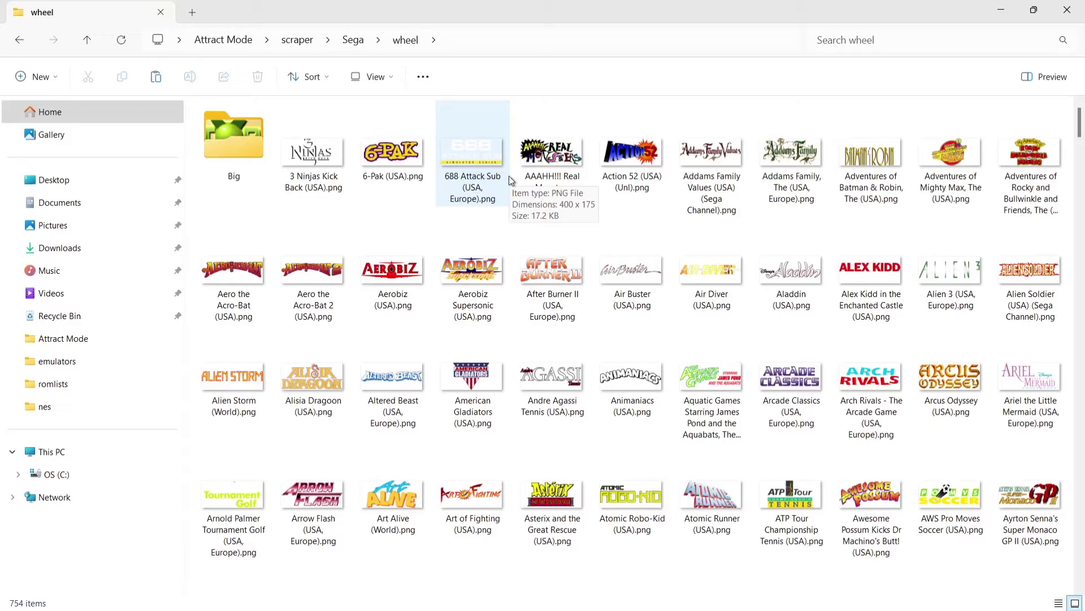
click(19, 39)
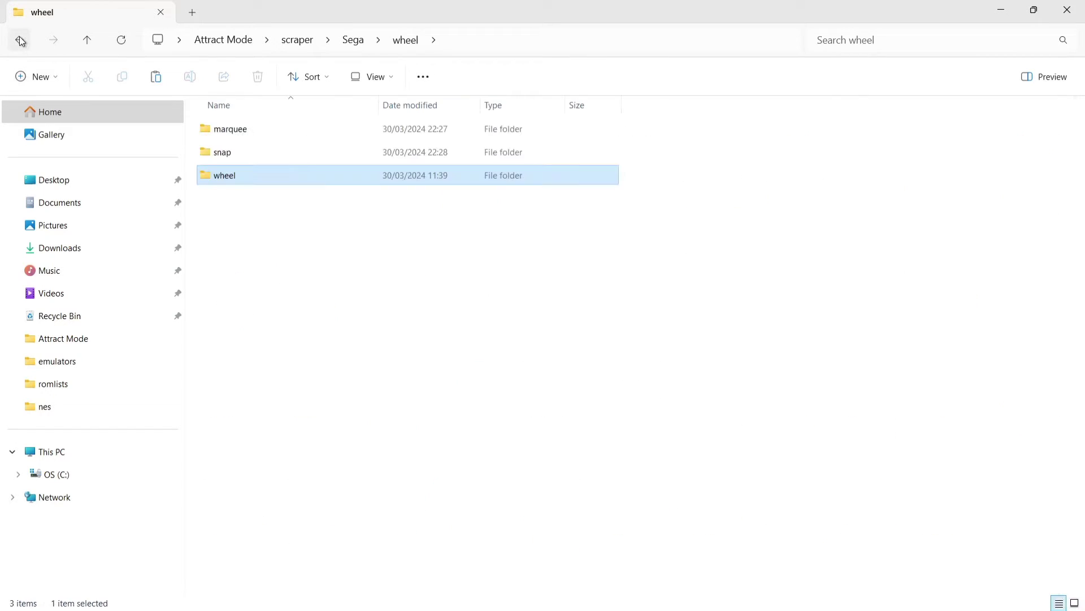
double_click(247, 129)
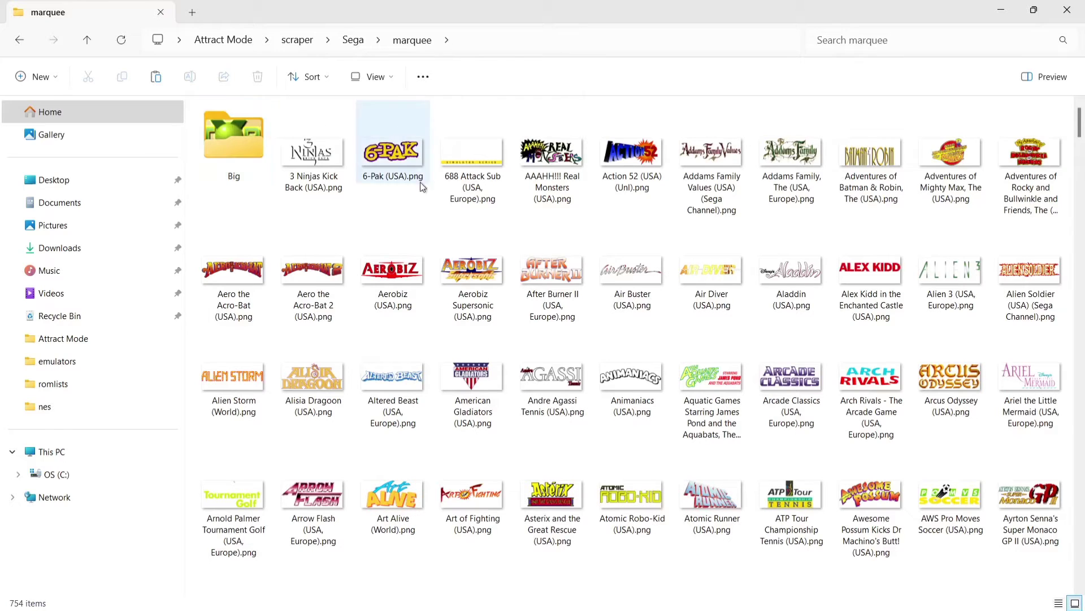
mouse_move(632, 383)
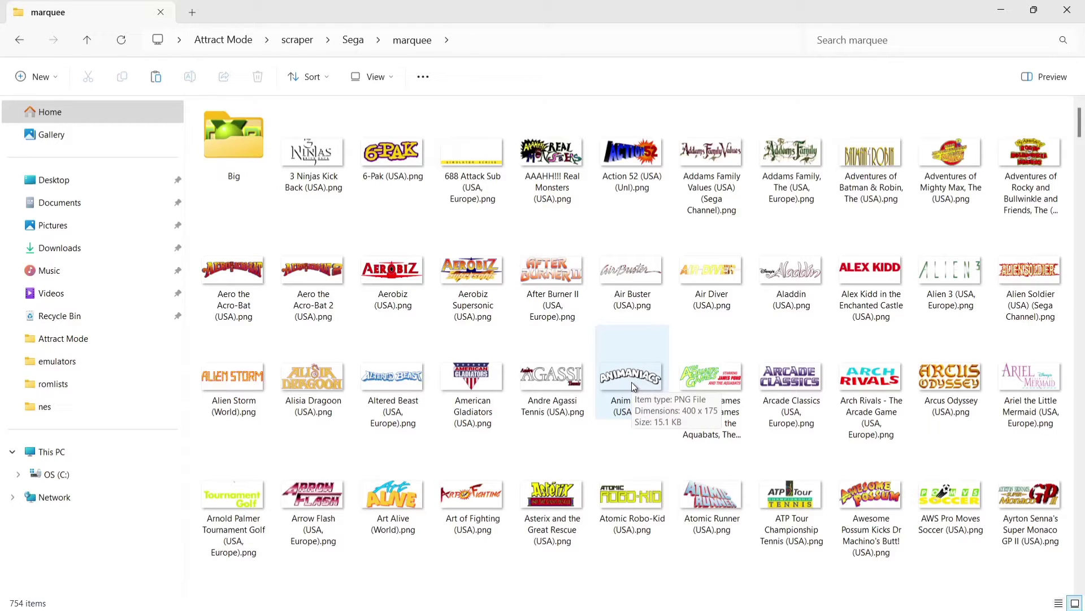
click(19, 40)
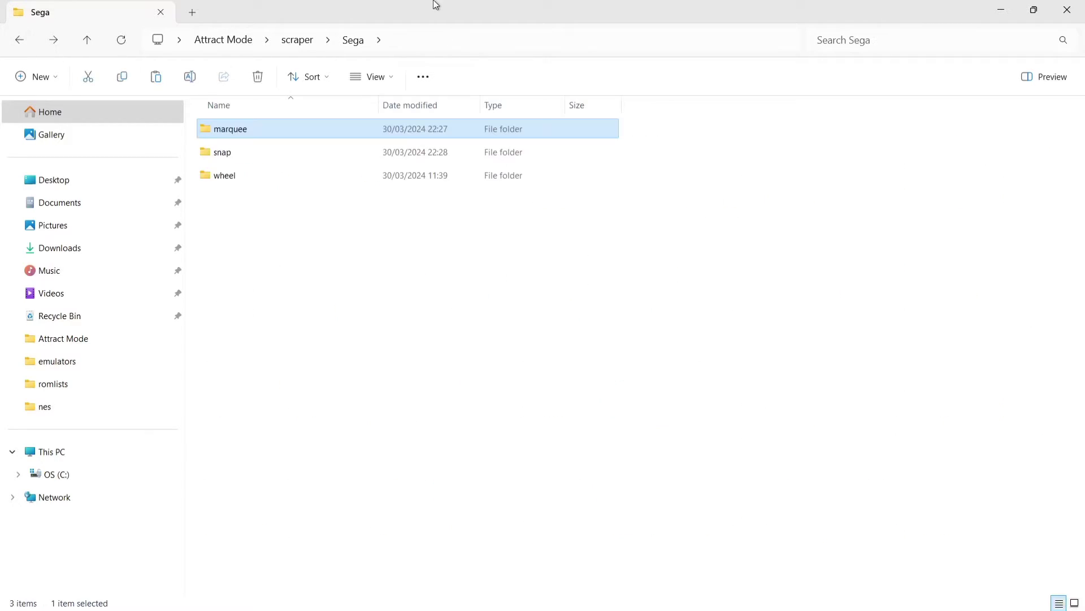
click(442, 276)
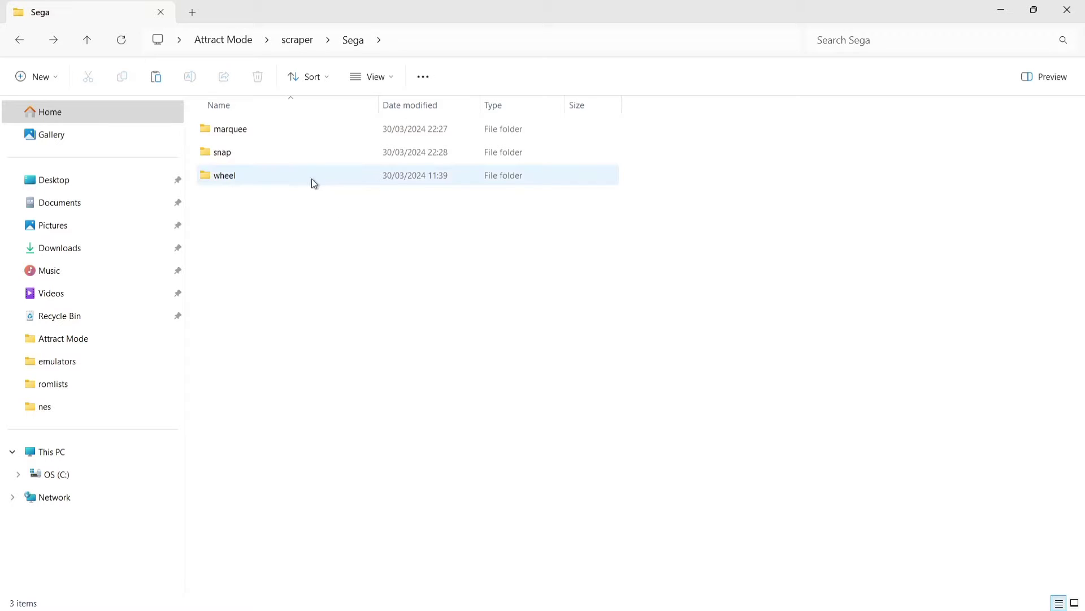
- Create a 'flyers' folder beside marquee, snap and wheel in scraper\Sega
right_click(307, 222)
mouse_move(378, 348)
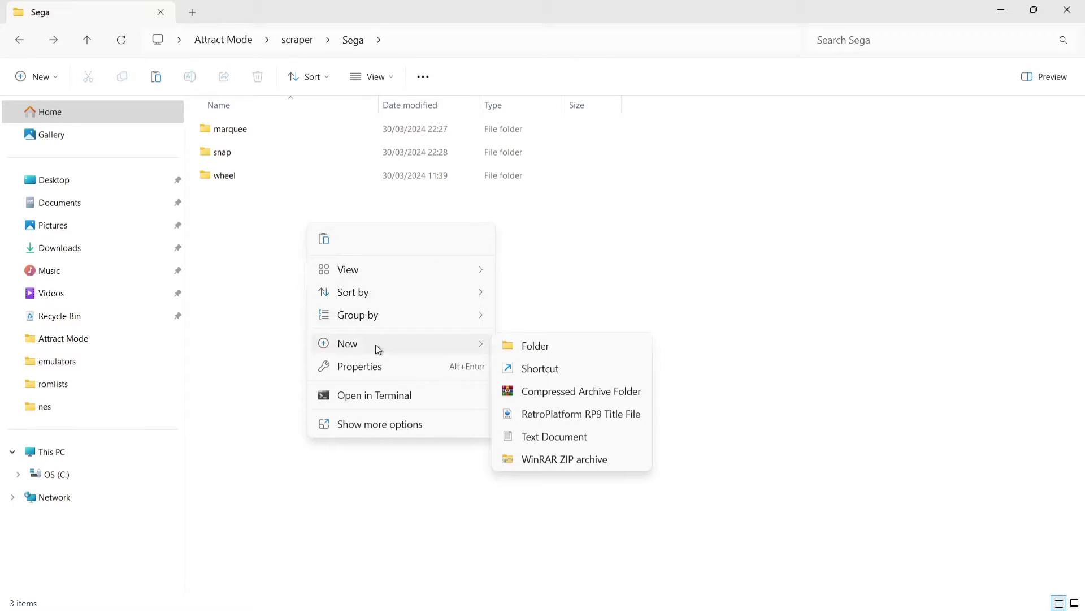
click(527, 346)
text(flyers)
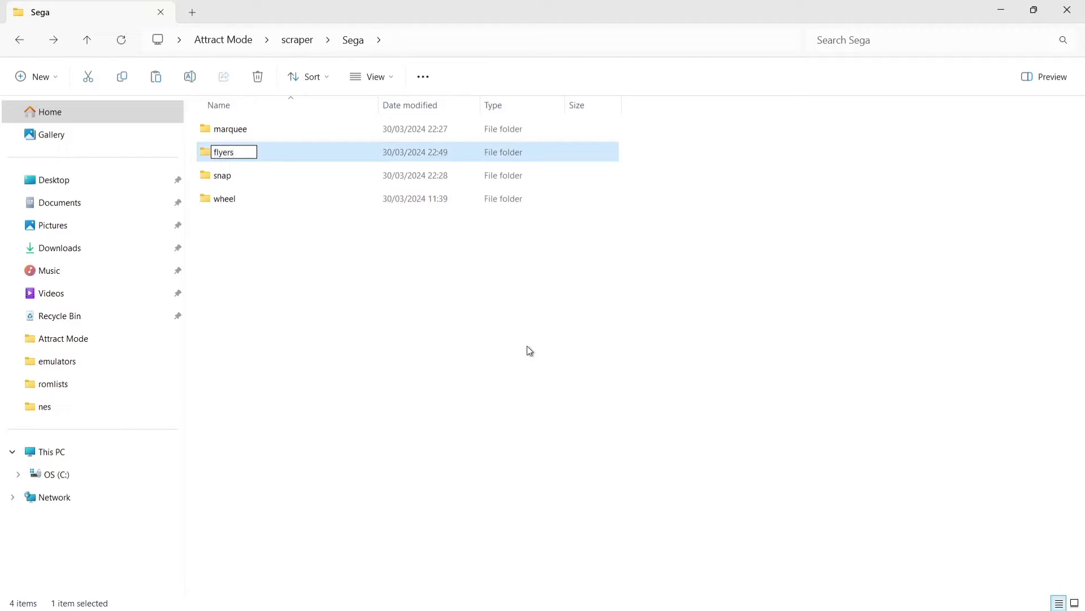
key(Return)
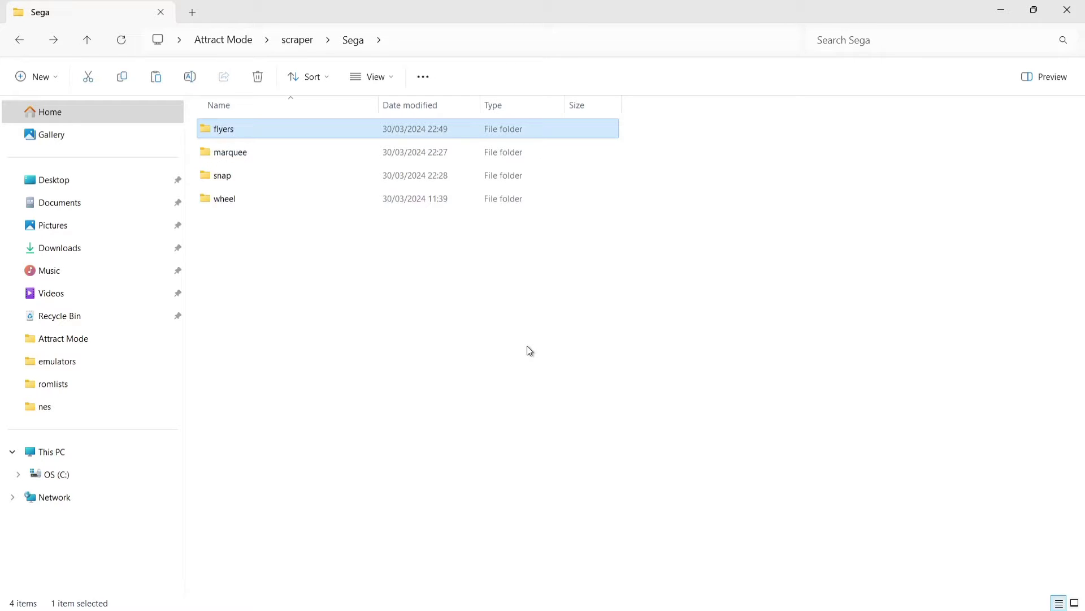
click(527, 346)
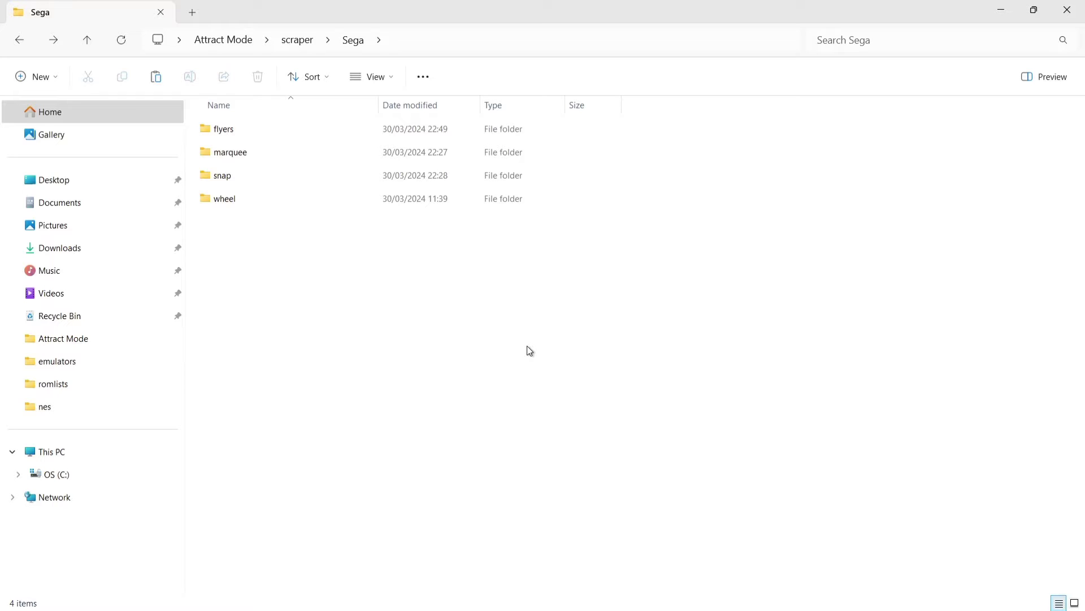
- Select and delete all the images in the scraper\Sega\wheel folder
double_click(307, 199)
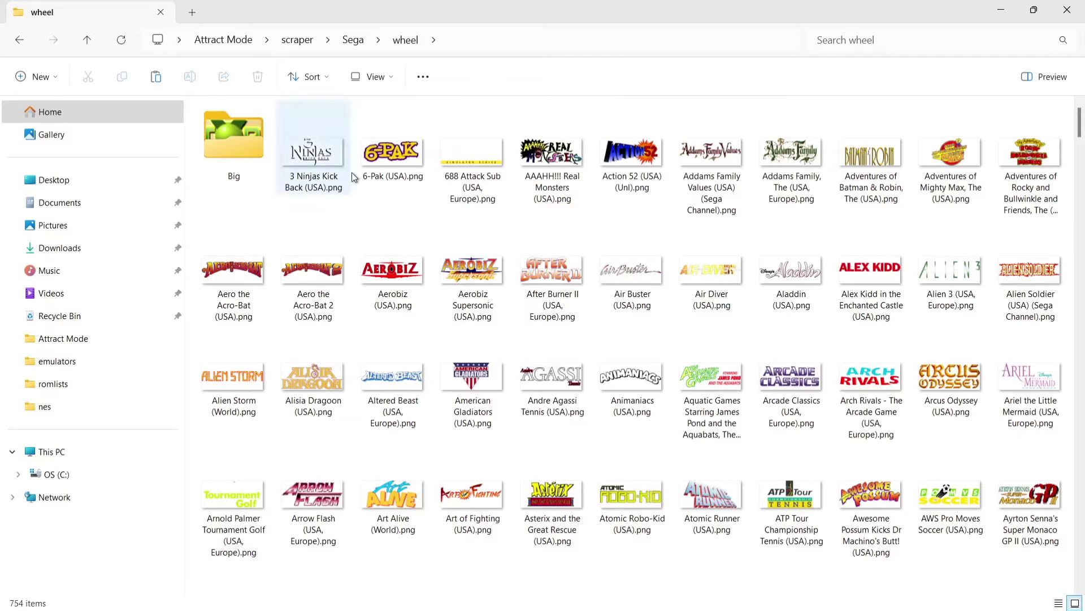
click(332, 160)
key(ctrl+a)
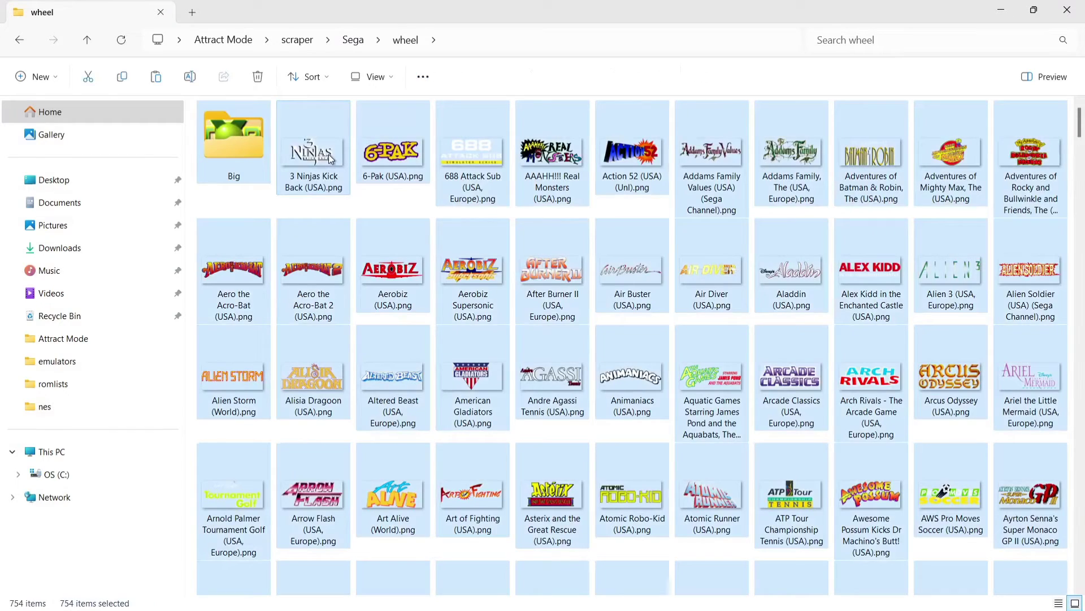
click(261, 82)
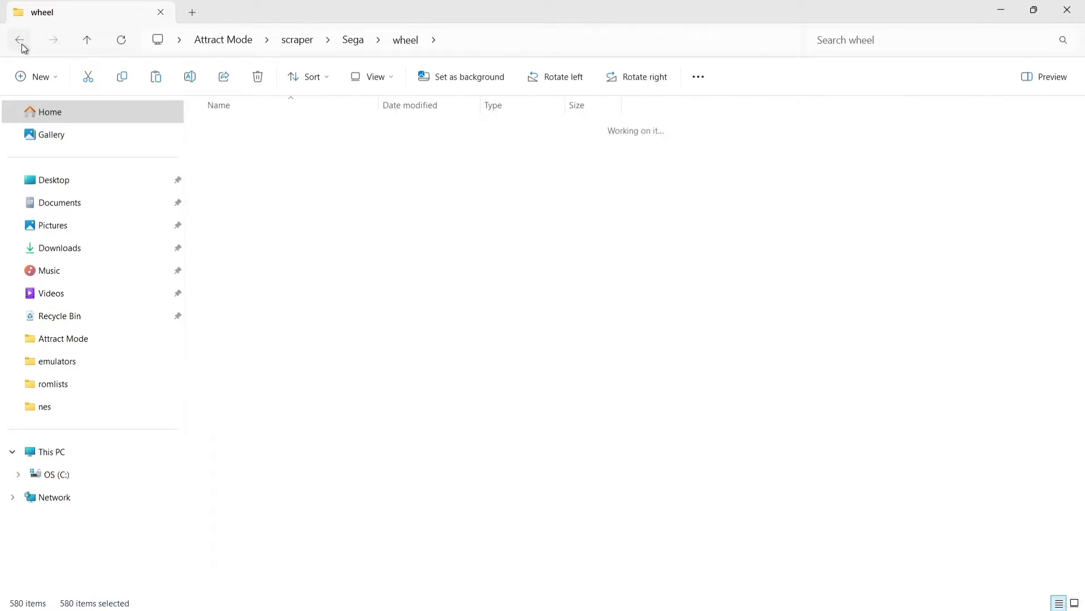
- Navigate back up to the main Attract Mode folder
click(20, 39)
click(19, 39)
click(19, 39)
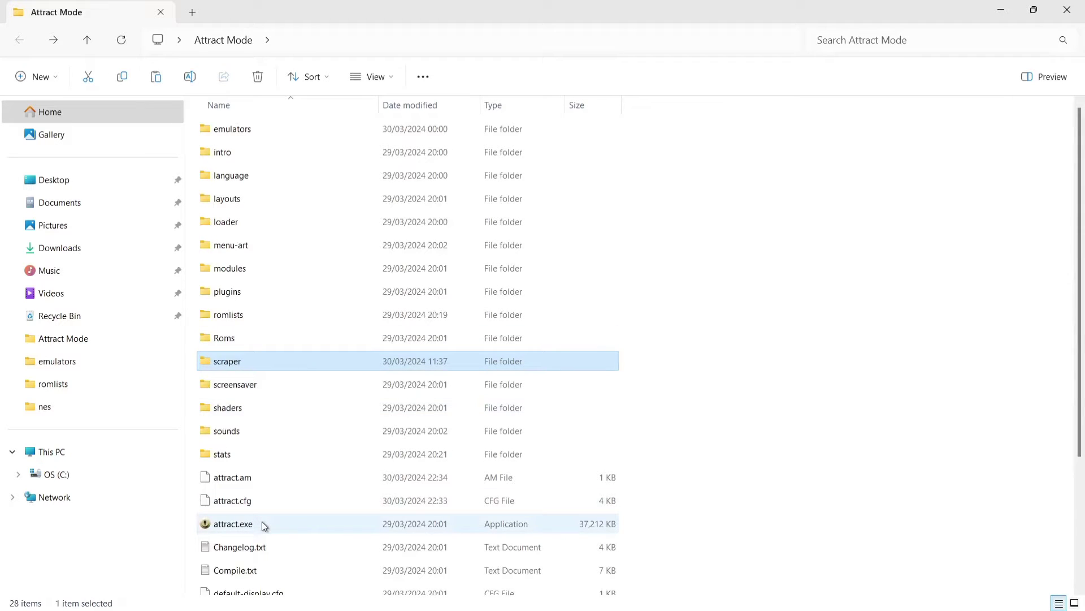
- Launch attract.exe, scroll down through six Sega games, and bring up Configure
double_click(262, 521)
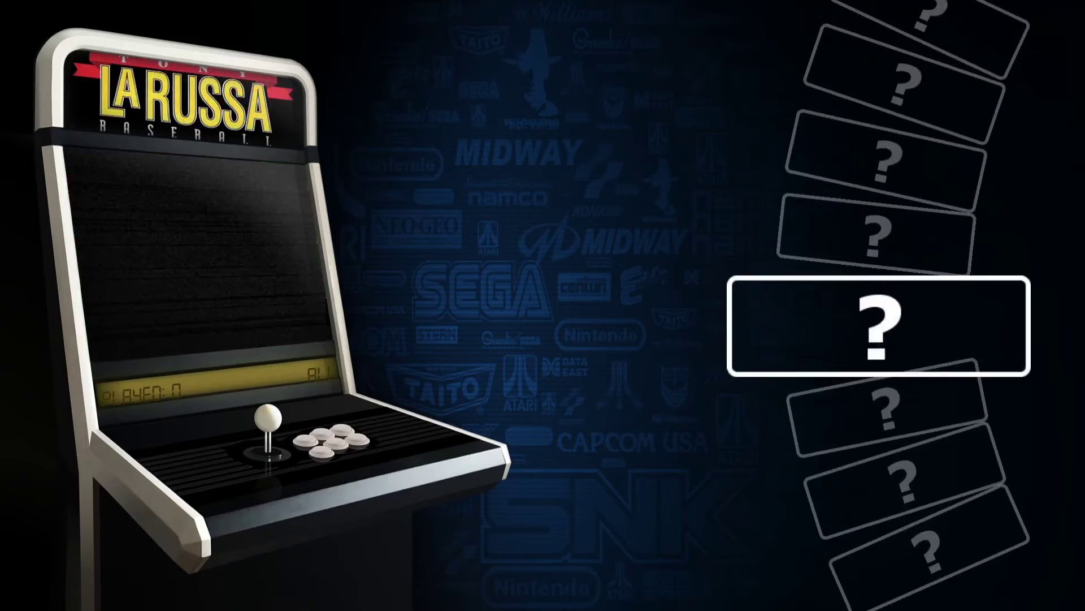
key(Down)
key(Down)
key(Down)
key(Down)
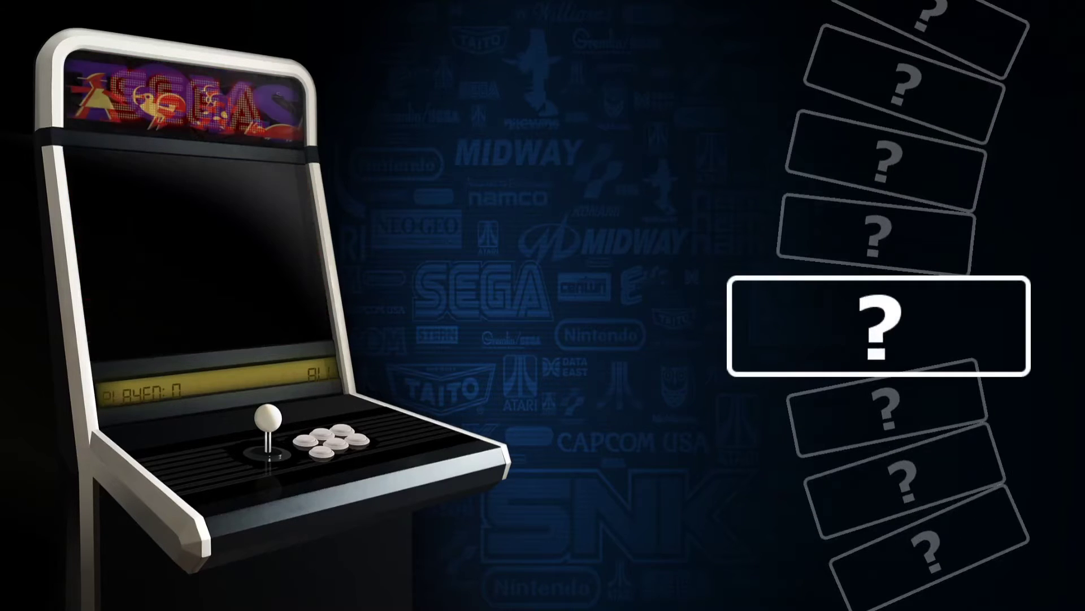
key(Down)
key(Down)
key(Down)
key(Down)
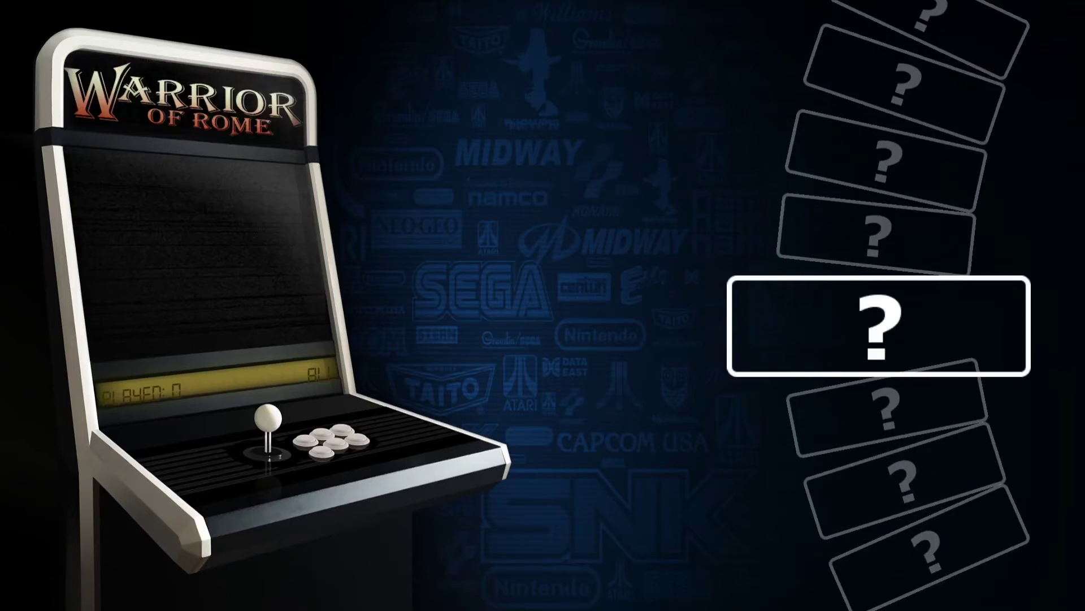
key(Down)
key(Down)
key(Down)
key(Down)
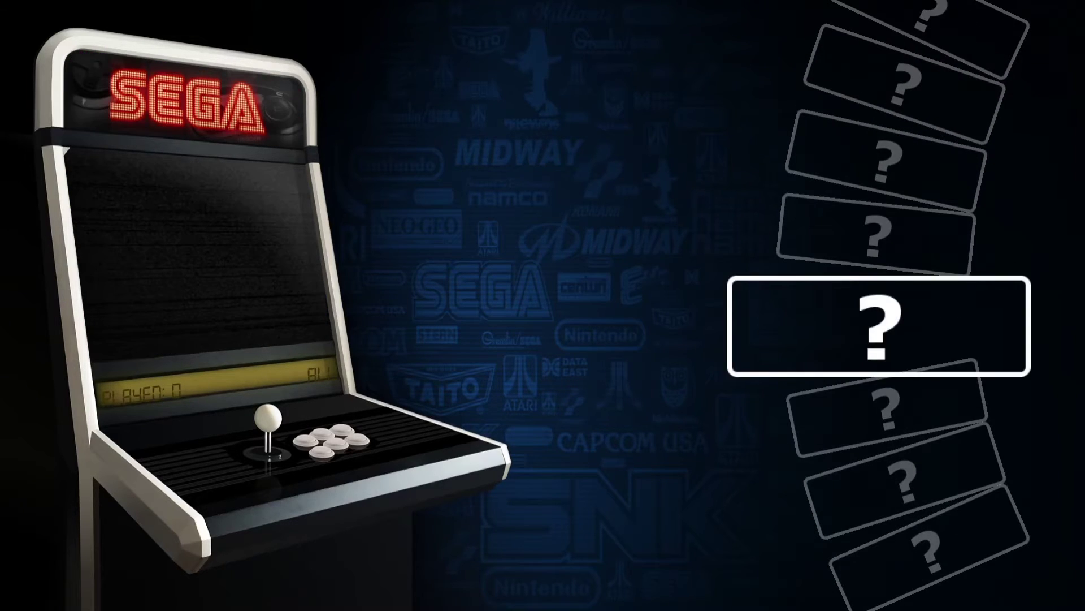
key(Down)
key(Down)
key(Down)
key(Down)
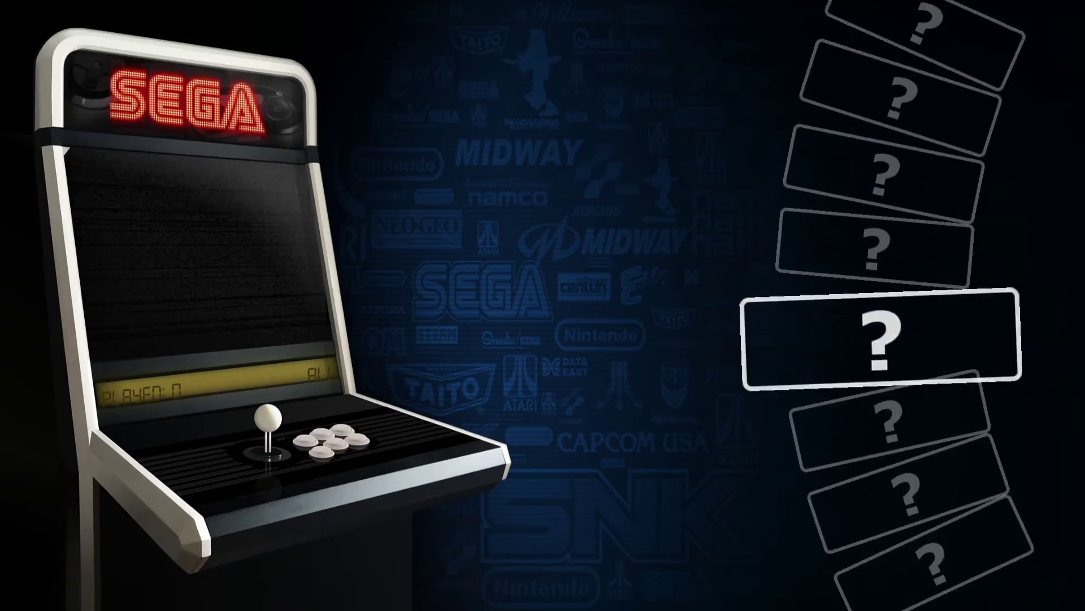
key(Down)
key(Down)
key(Down)
key(Down)
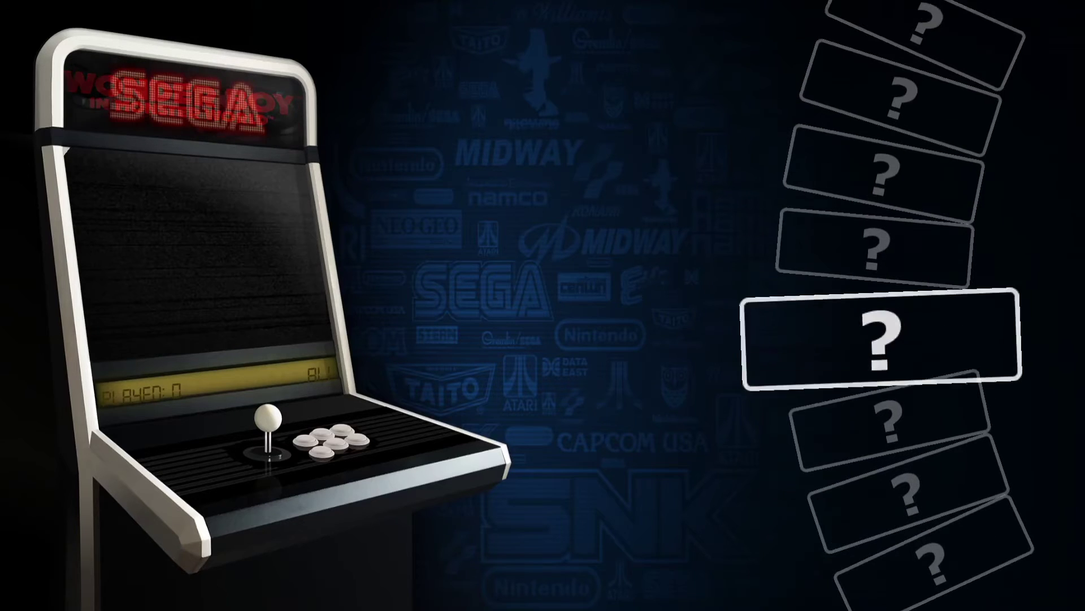
key(Down)
key(Down)
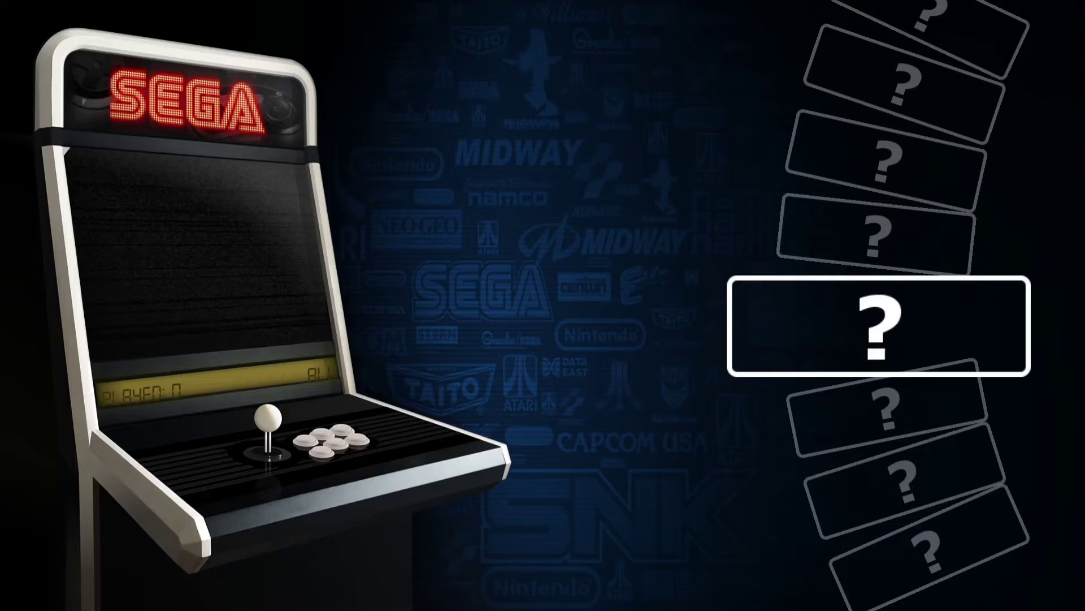
key(Tab)
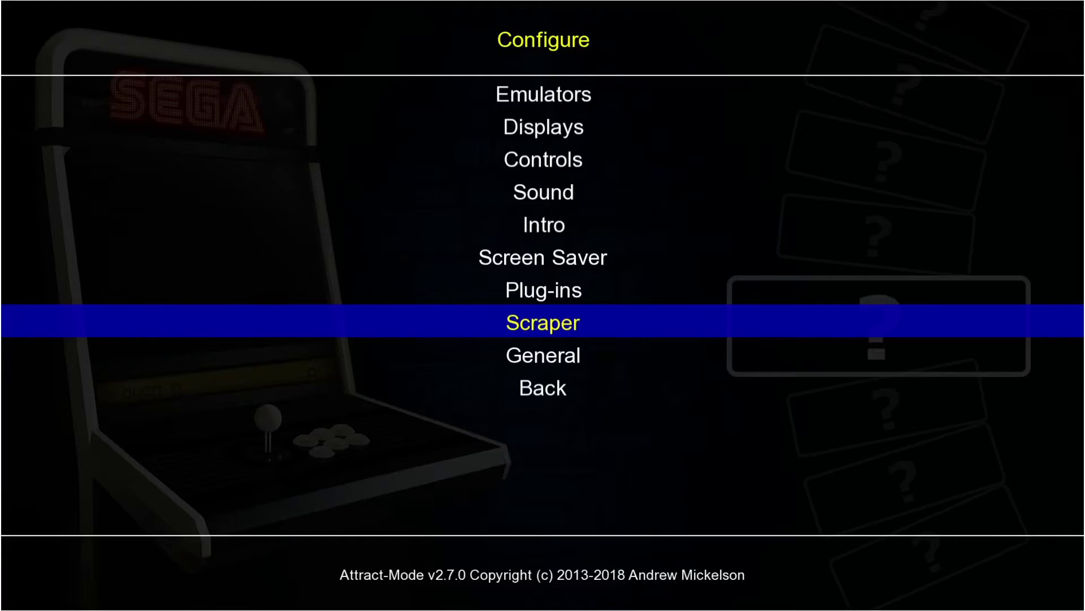
- Go to the Sega display's nevato layout options
key(Up)
key(Up)
key(Up)
key(Return)
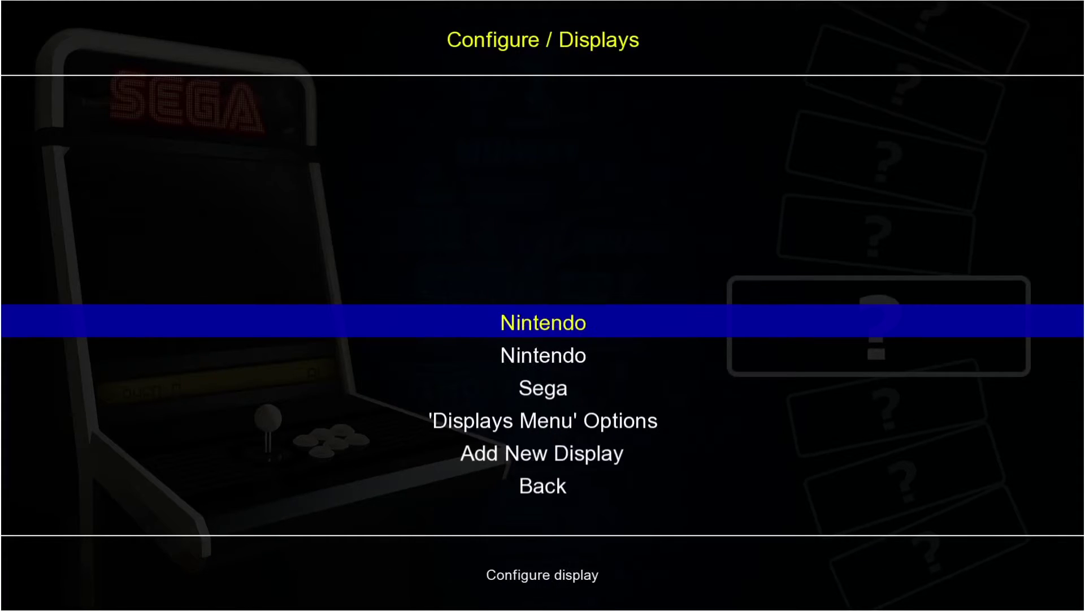
key(Down)
key(Down)
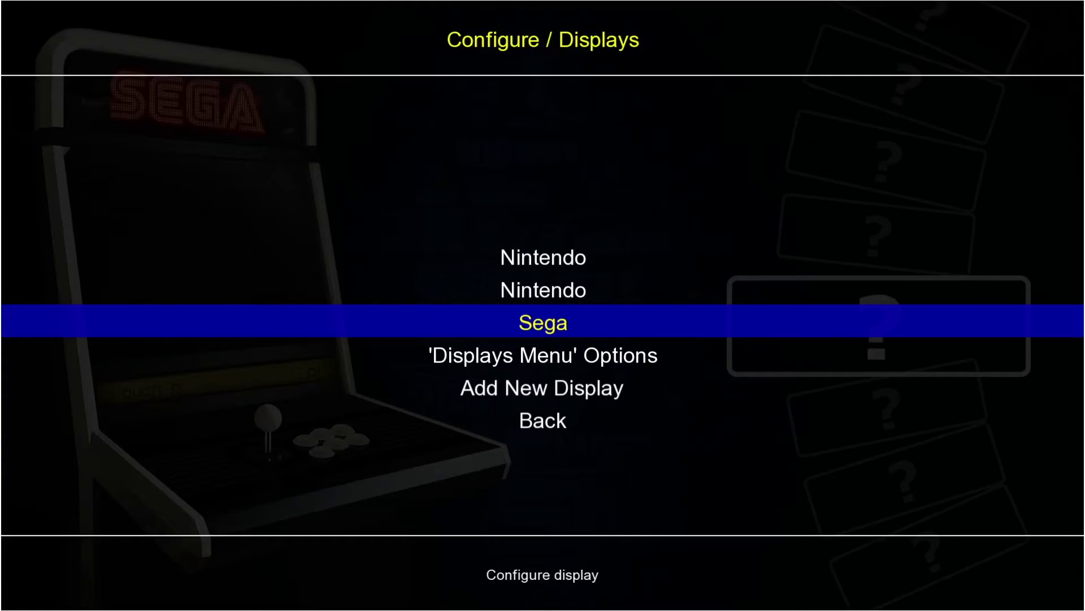
key(Return)
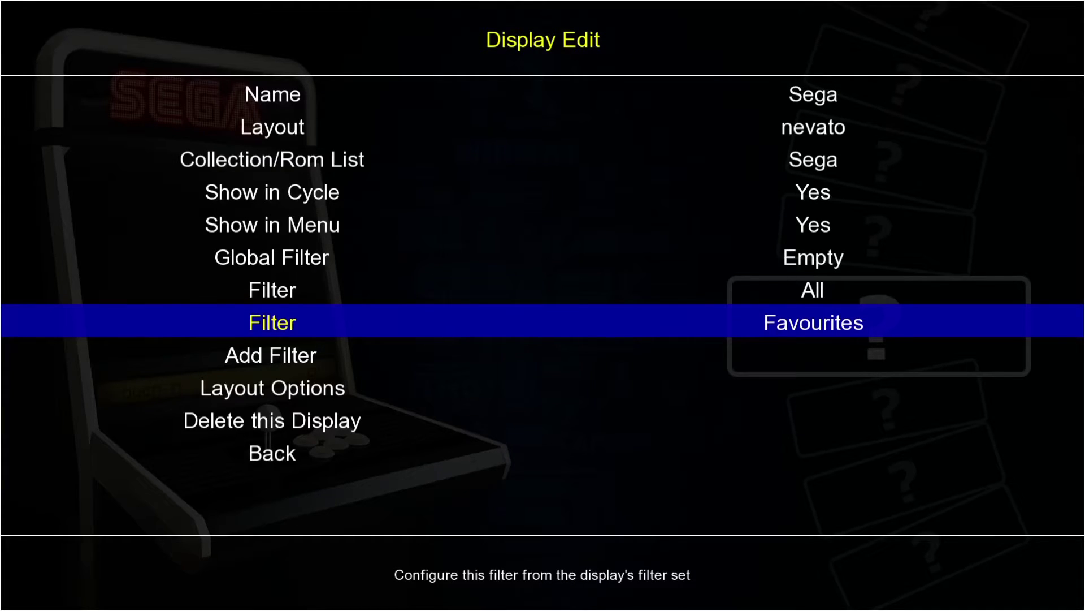
key(Down)
key(Down)
key(Return)
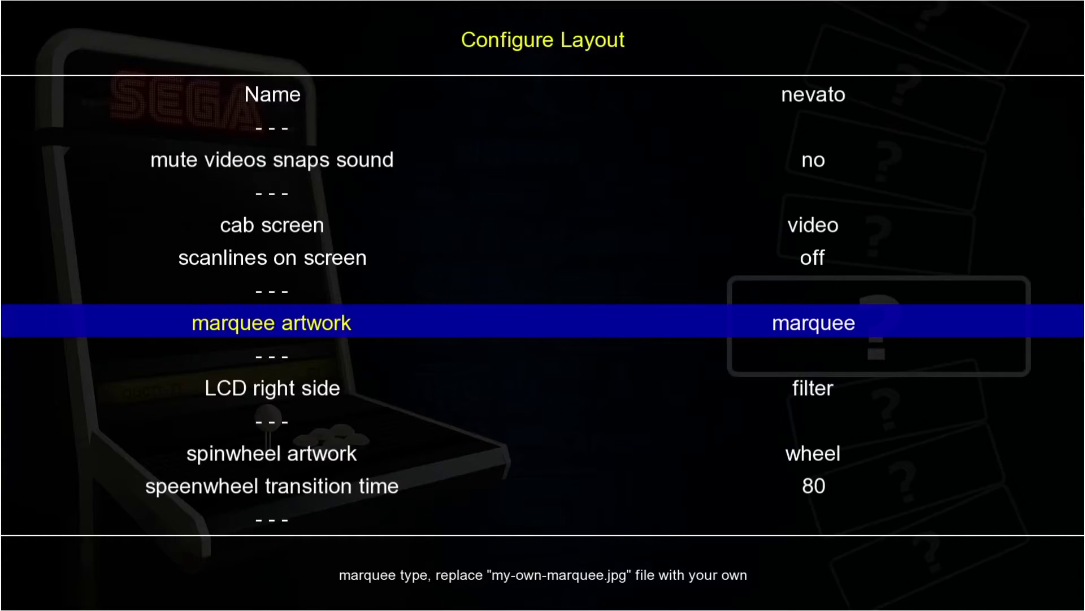
key(Up)
key(Down)
- Set marquee artwork to emulator-name and escape back to the game wheel
key(Return)
key(Down)
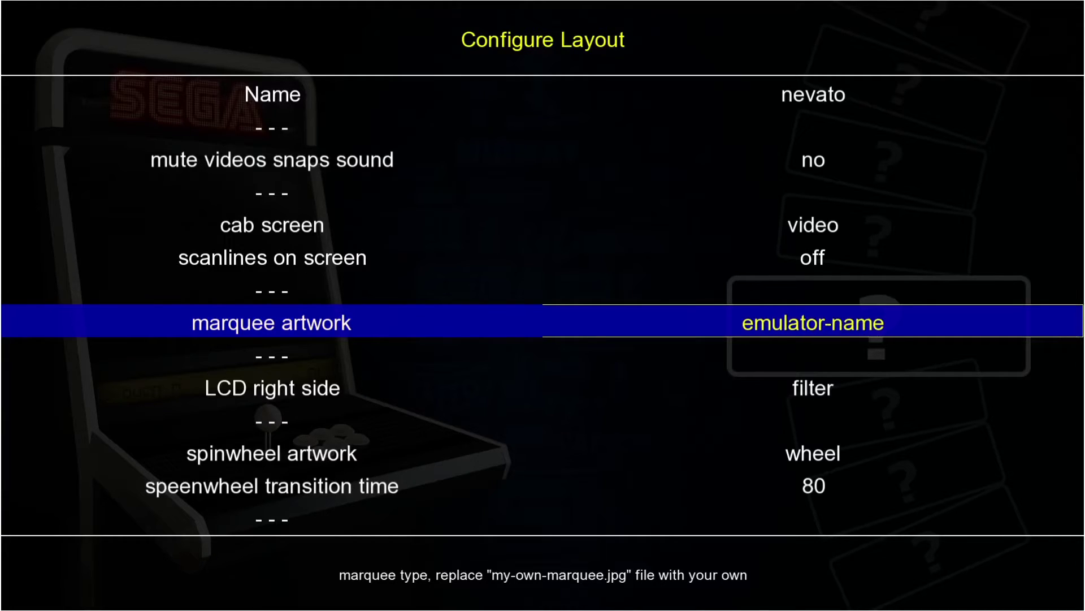
key(Down)
key(Down)
key(Down)
key(Down)
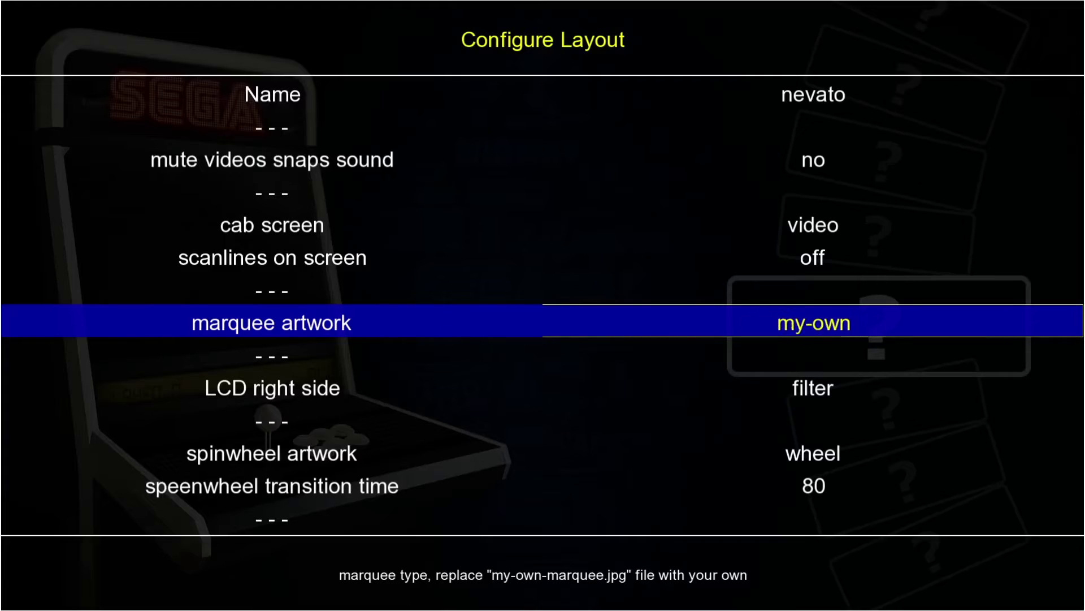
key(Down)
key(Down)
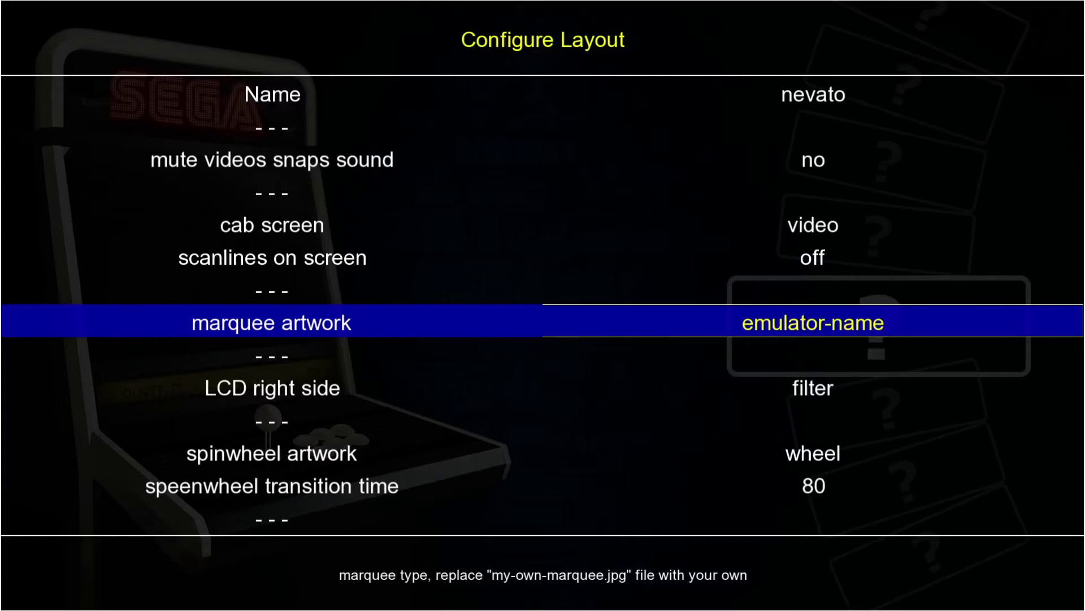
key(Return)
key(Escape)
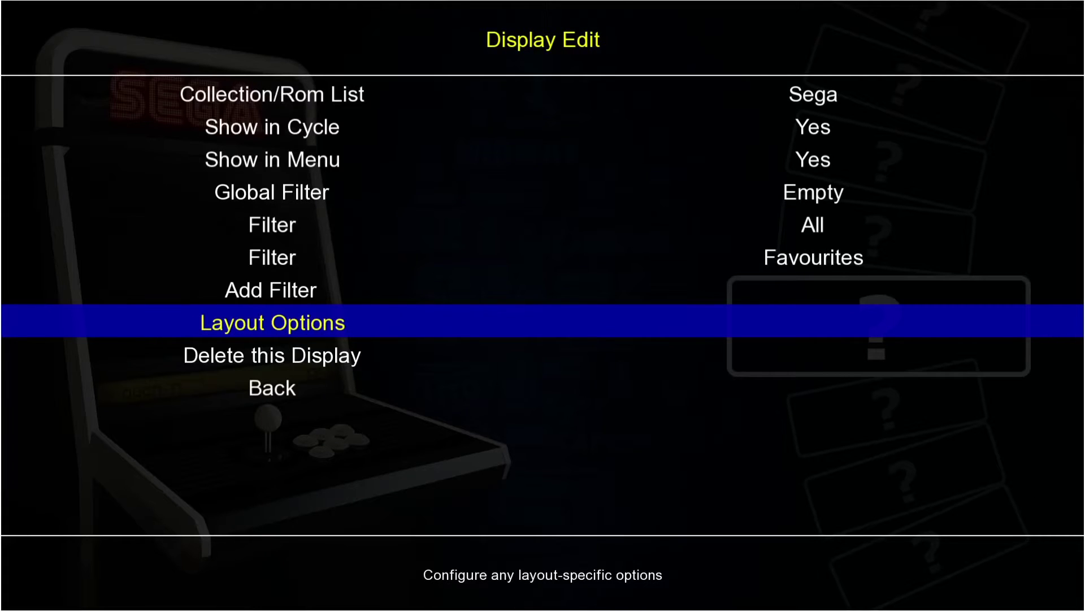
key(Escape)
key(Escape)
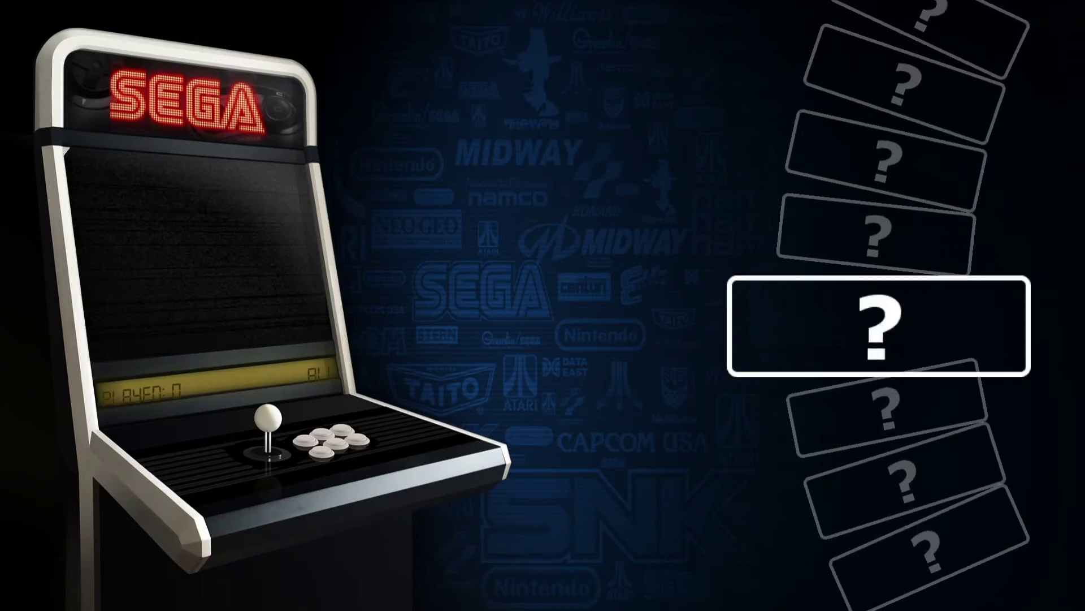
- Return to Configure and go to the Sega display's layout options
key(Down)
key(Down)
key(Down)
key(Down)
key(Down)
key(Tab)
key(Up)
key(Up)
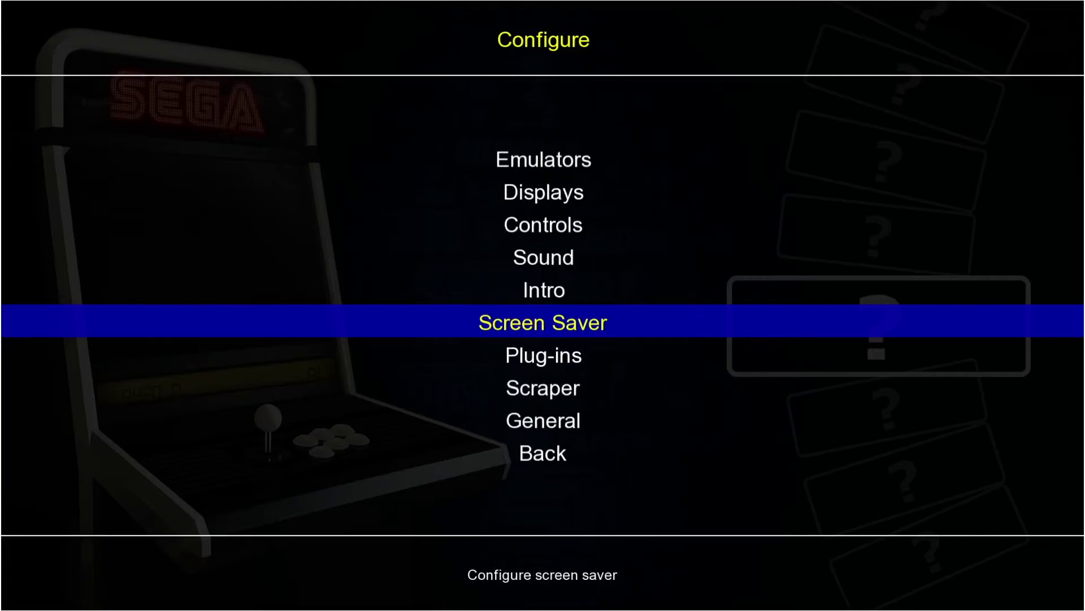
key(Up)
key(Up)
key(Up)
key(Up)
key(Return)
key(Down)
key(Down)
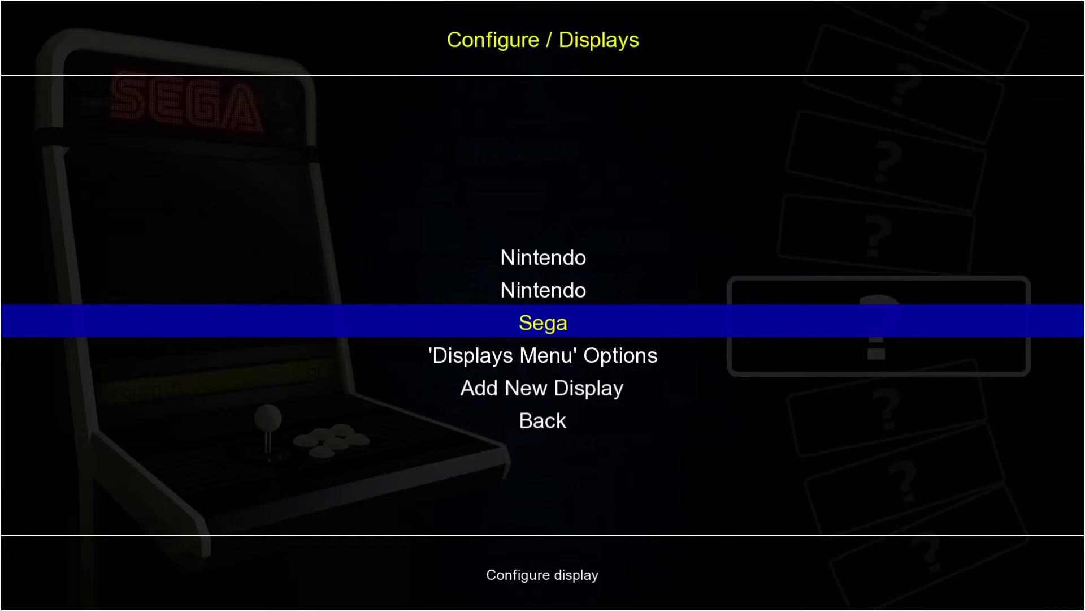
key(Return)
key(Down)
key(Down)
key(Return)
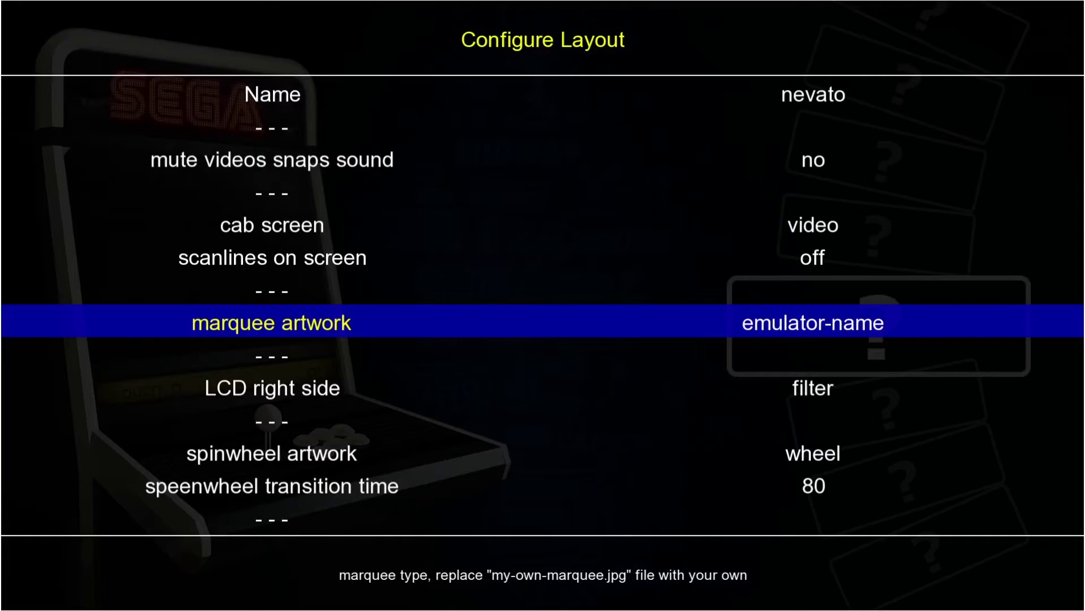
- Change marquee artwork from emulator-name to my-own and back out
key(Return)
key(Down)
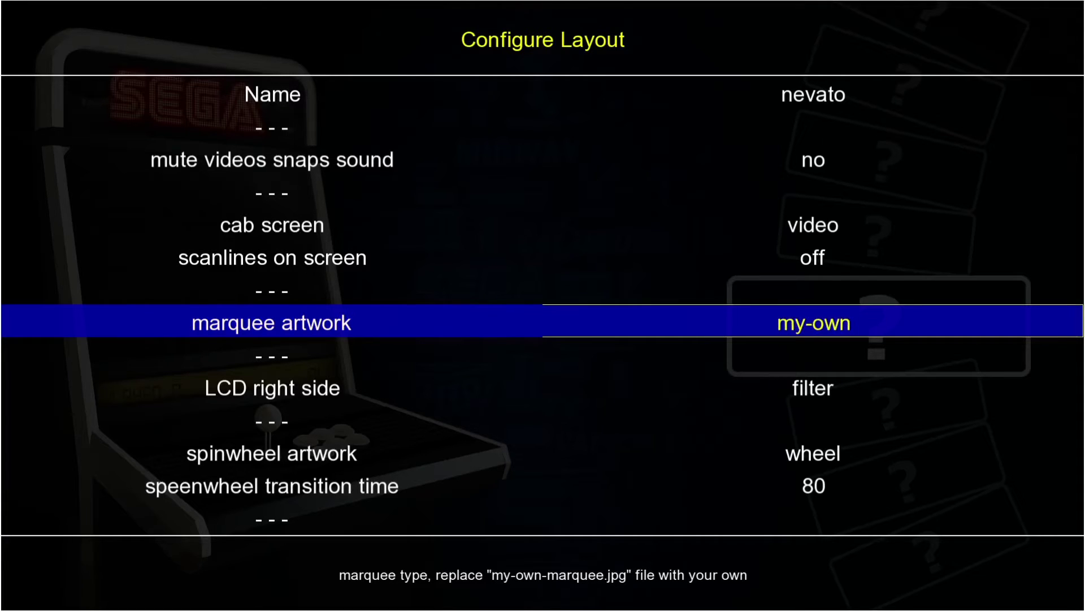
key(Return)
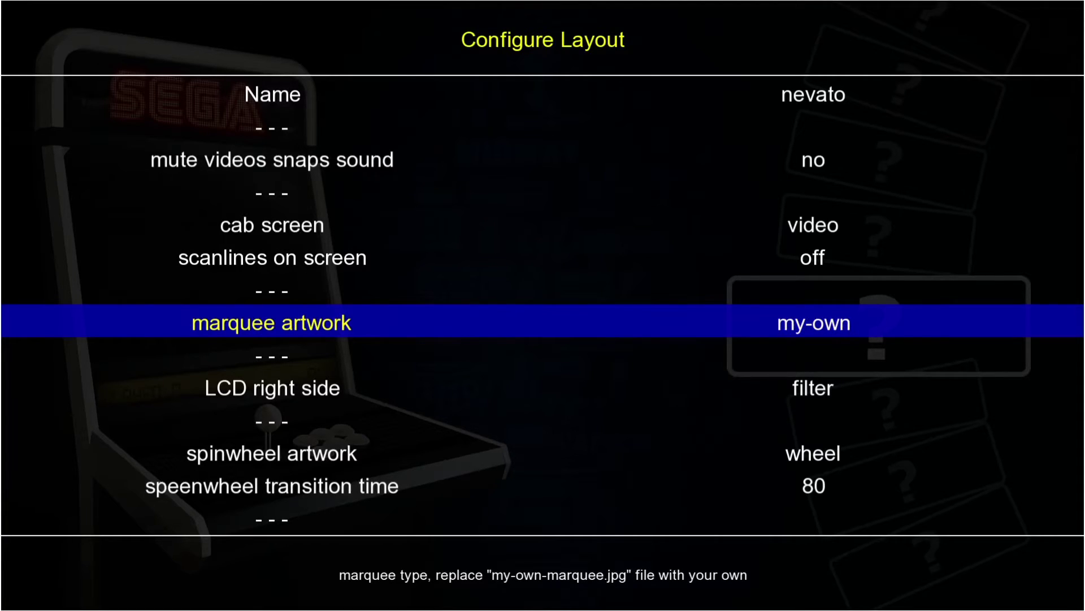
key(Escape)
key(Escape)
key(Escape)
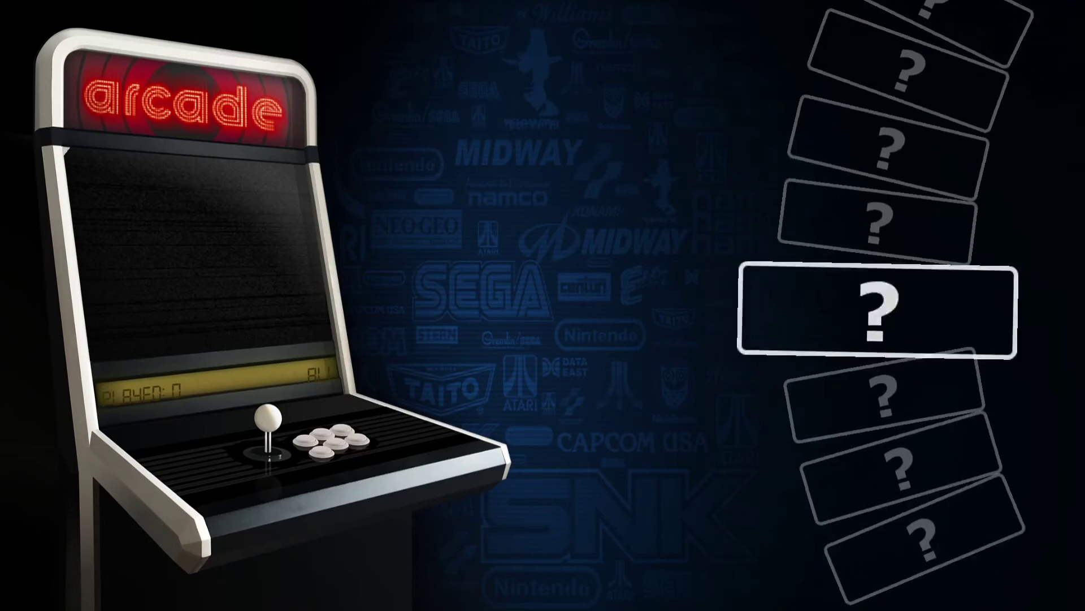
- Switch Sega spinwheel artwork from wheel back to marquee and exit to the front end
key(Tab)
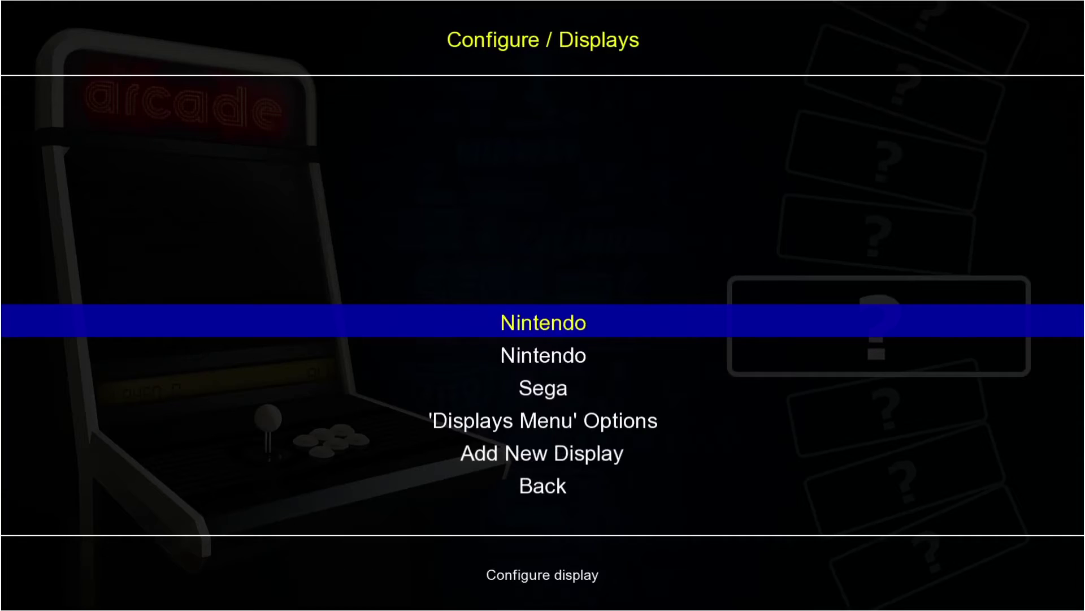
key(Down)
key(Down)
key(Return)
key(Down)
key(Down)
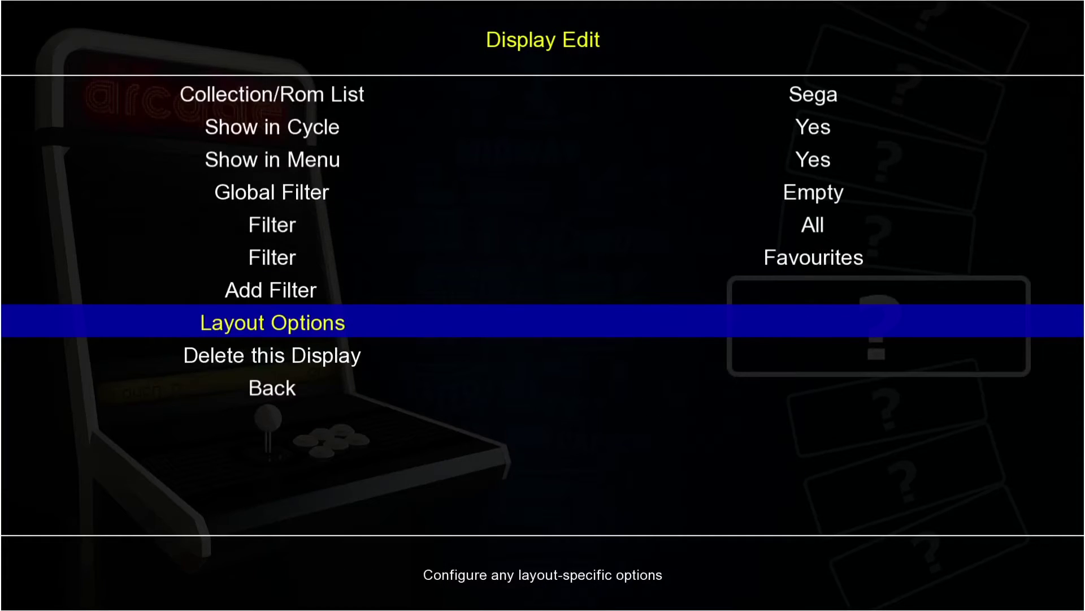
key(Return)
key(Down)
key(Down)
key(Return)
key(Up)
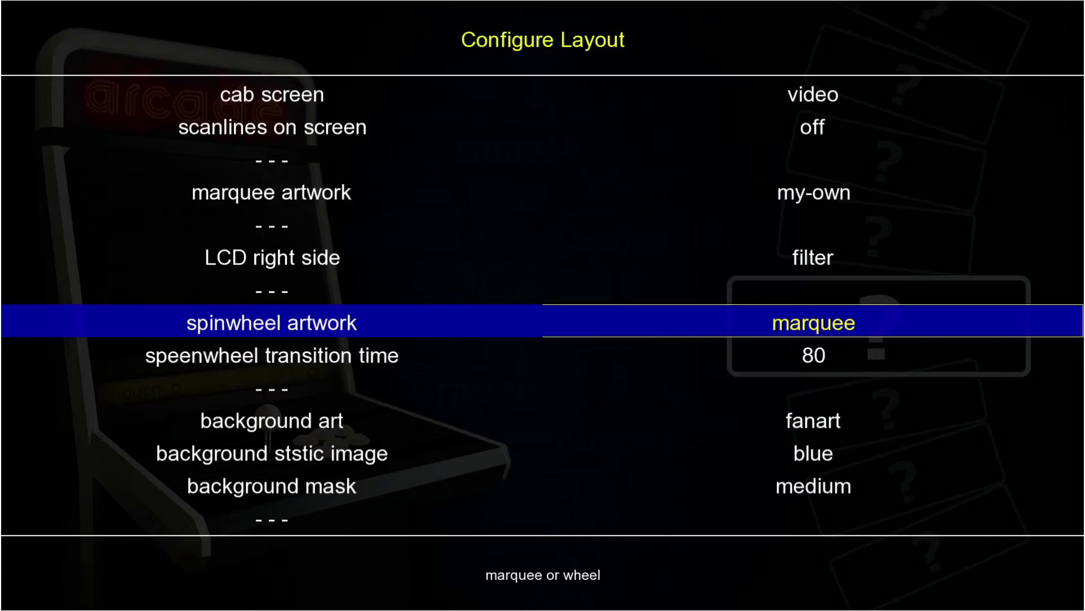
key(Escape)
key(Escape)
key(Escape)
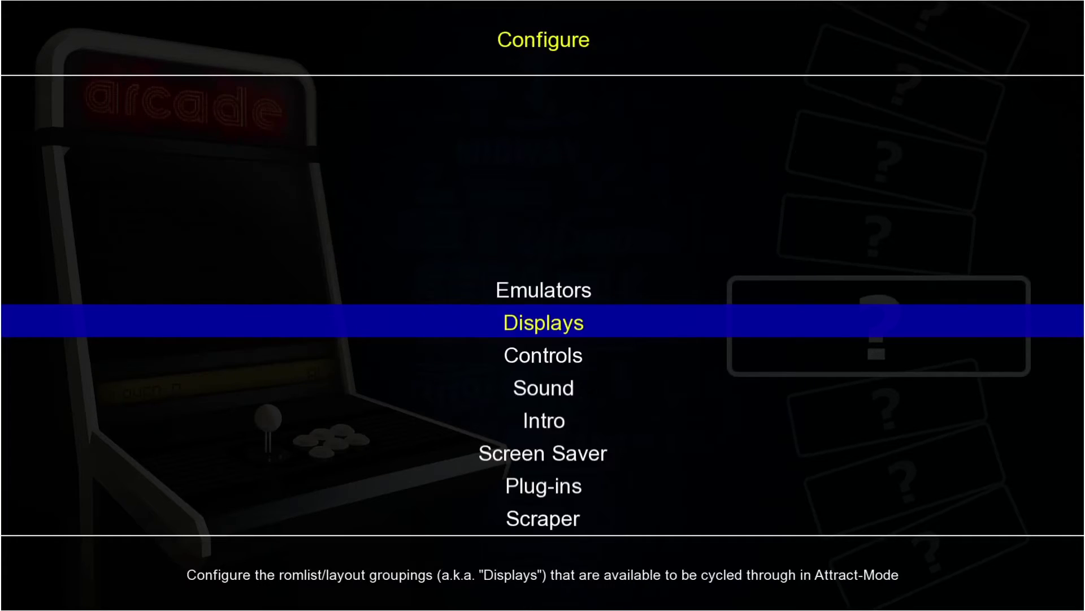
key(Escape)
- Scroll the marquee wheel up from WrestleMania past Virtual Bart to SEGA, then open Configure
key(Up)
key(Up)
key(Up)
key(Up)
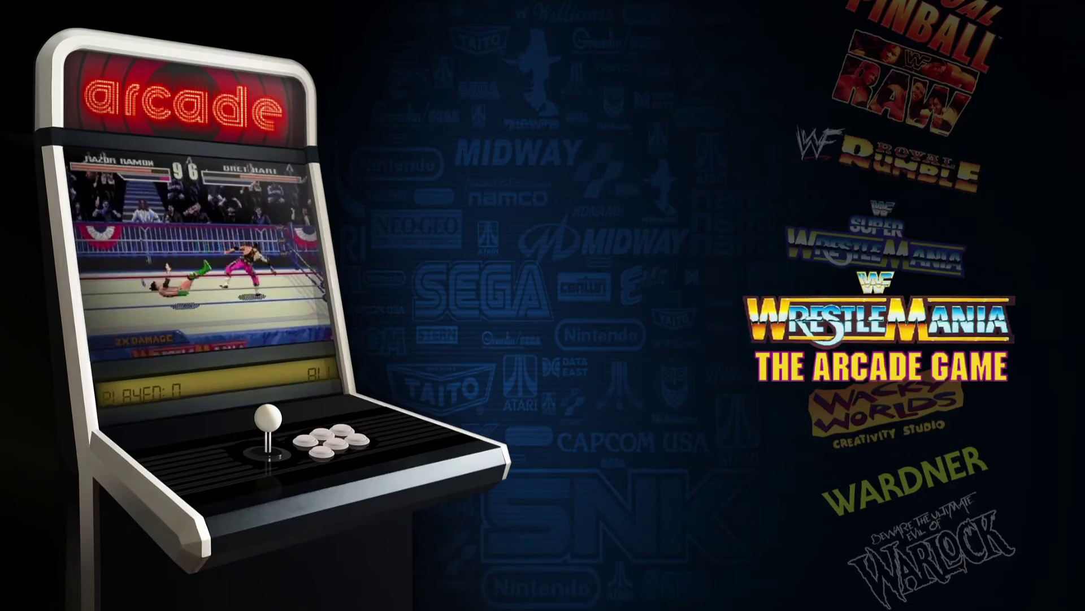
key(Up)
key(Up)
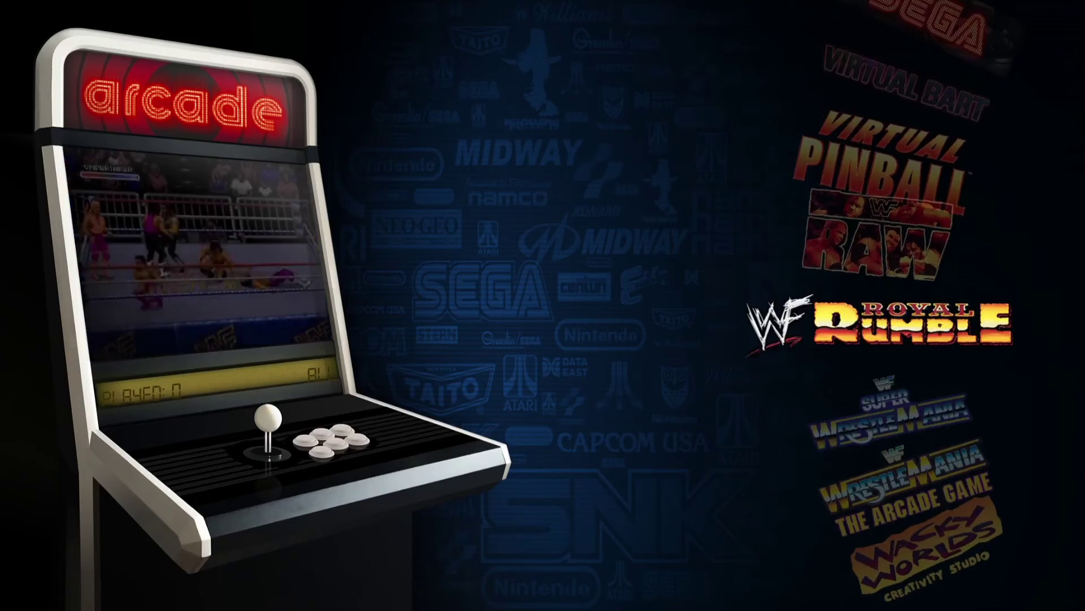
key(Up)
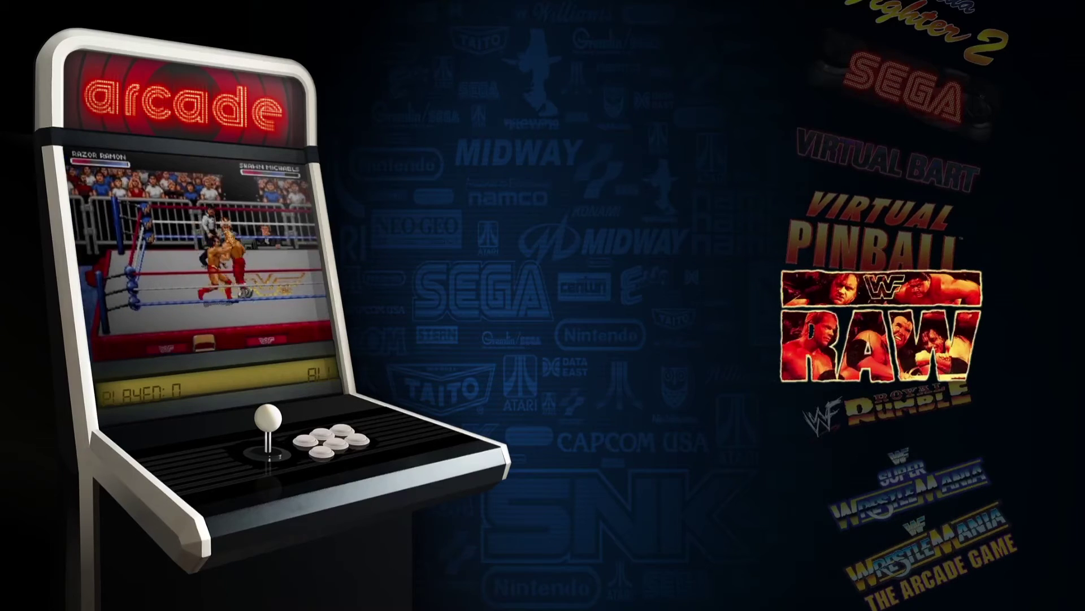
key(Up)
key(Up)
key(Up)
key(Up)
key(Up)
key(Up)
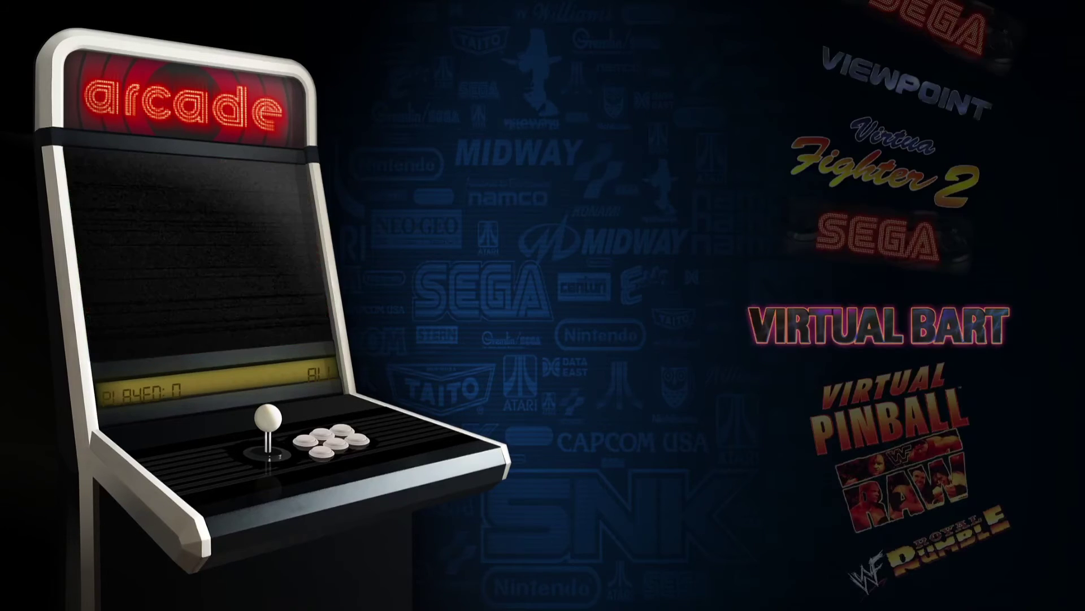
key(Up)
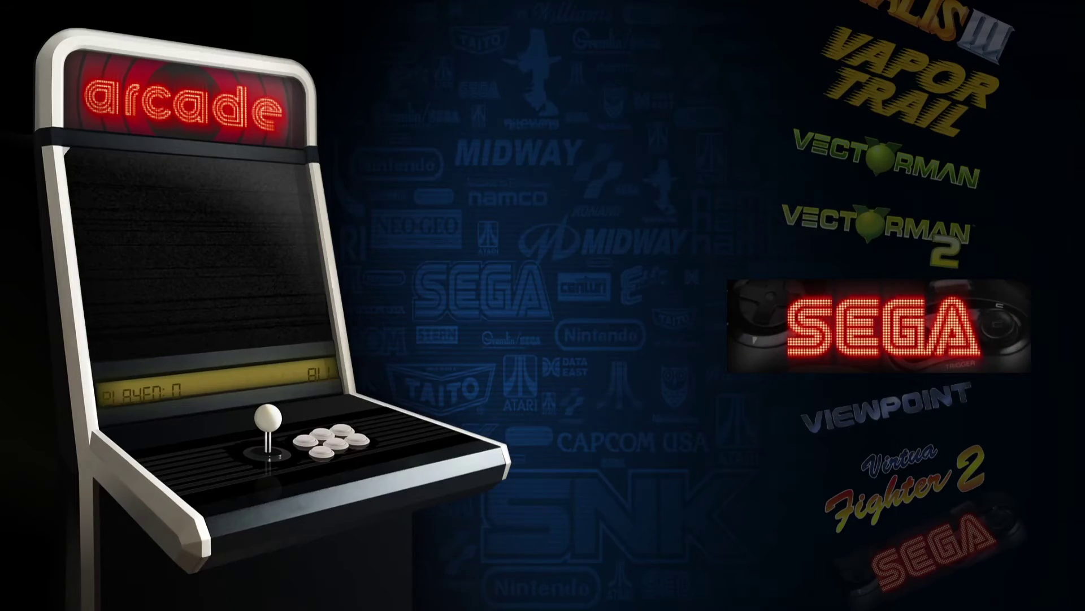
key(Tab)
- Set the Sega display's layout marquee artwork option to emulator-name
key(Up)
key(Up)
key(Up)
key(Up)
key(Up)
key(Up)
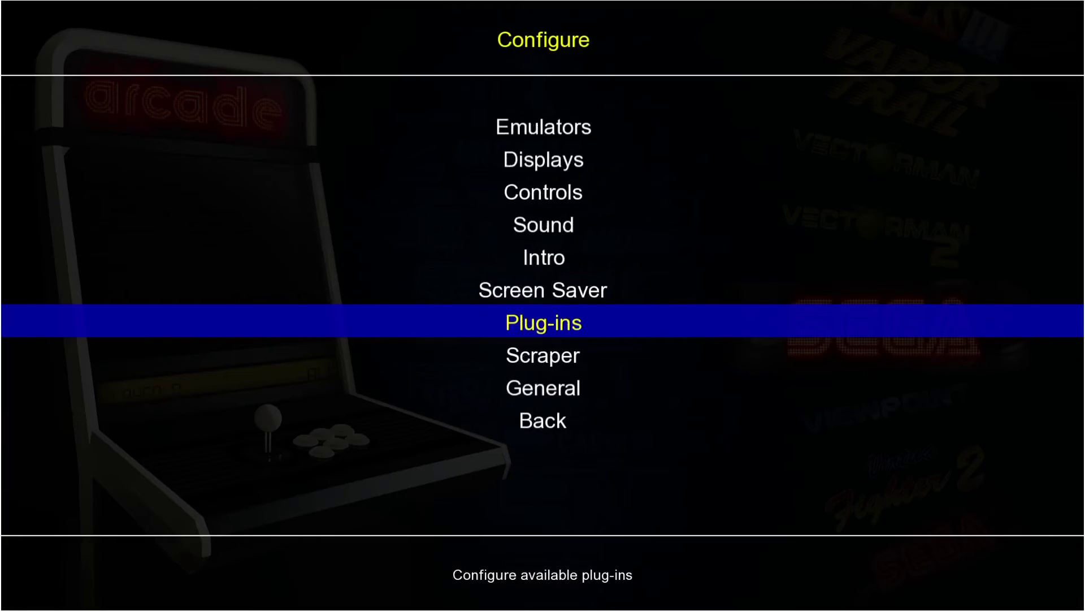
key(Return)
key(Down)
key(Down)
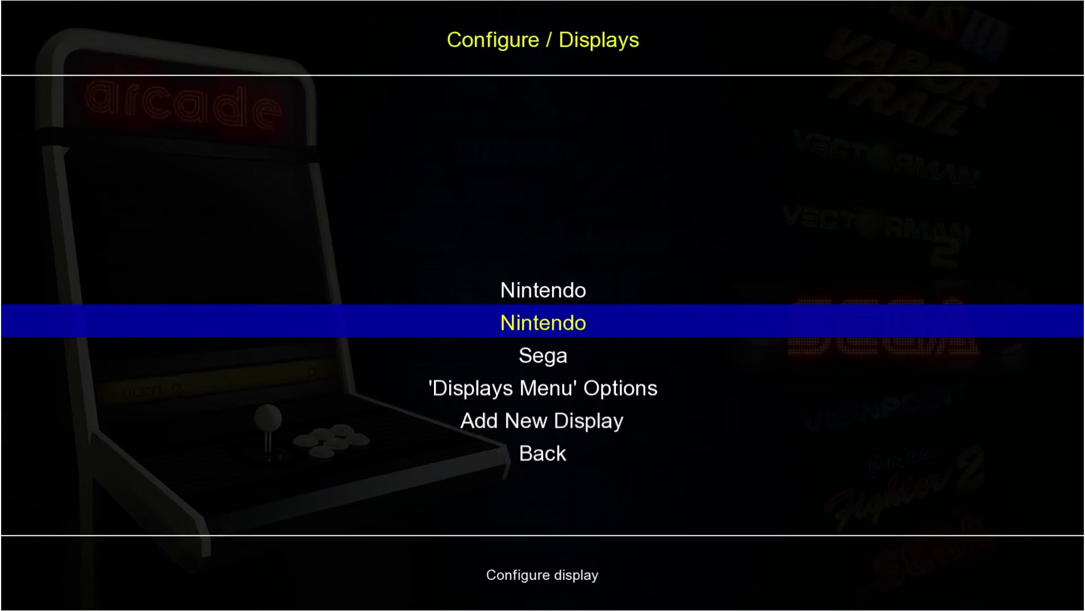
key(Return)
key(Down)
key(Down)
key(Return)
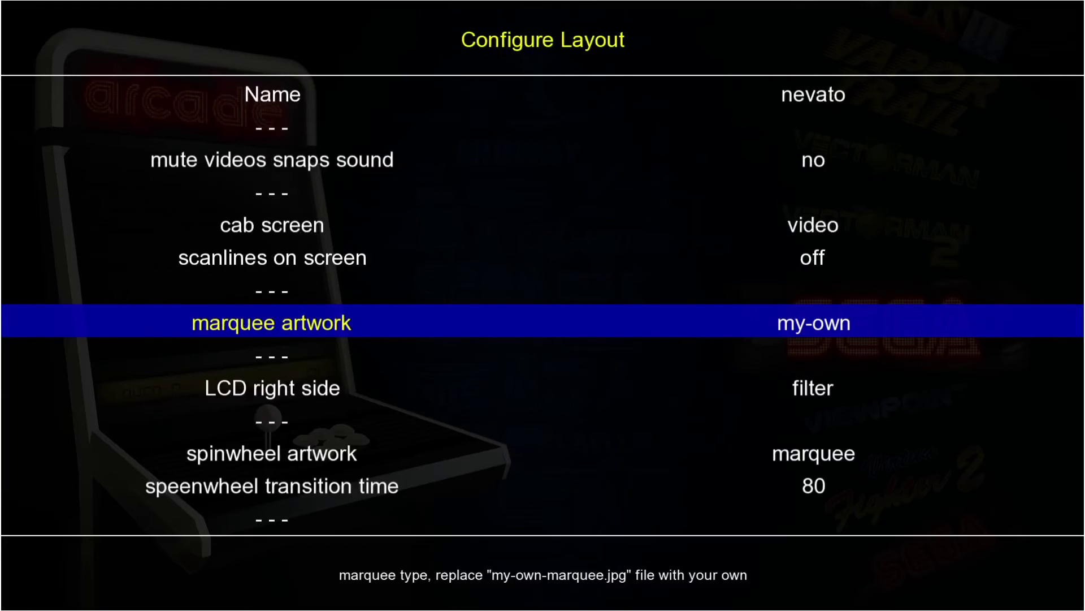
key(Return)
key(Up)
key(Up)
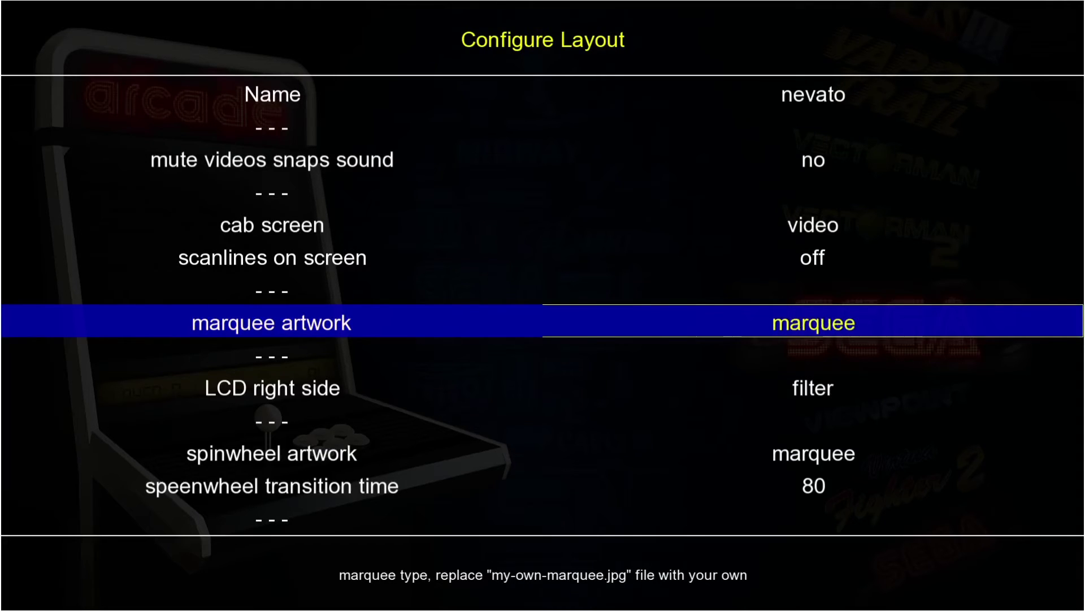
key(Return)
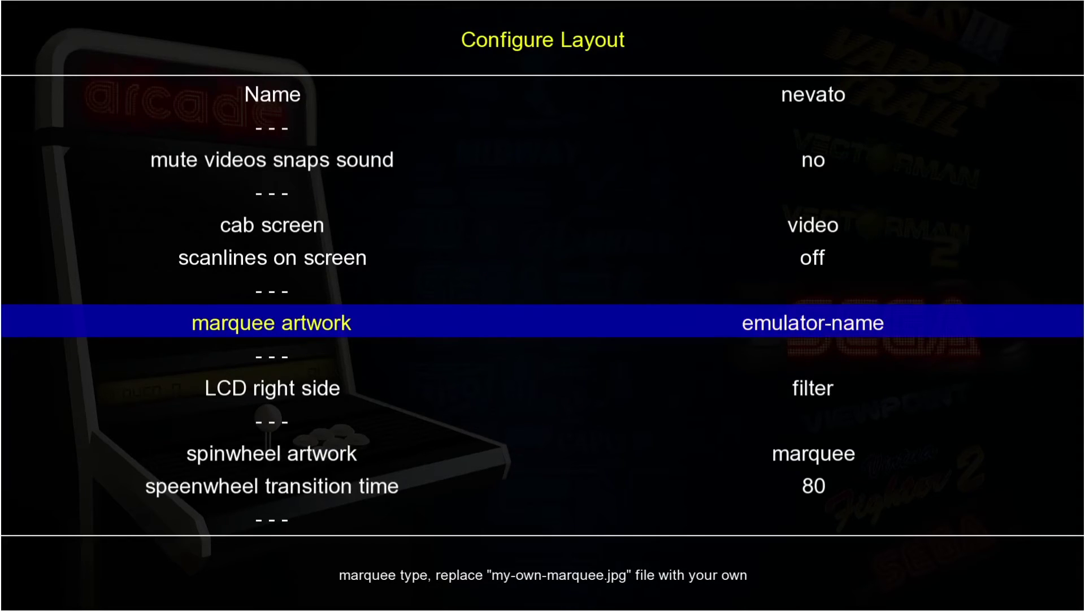
- Set mute videos snaps sound to yes, exit to the frontend, and step the wheel to Vapor Trail
key(Up)
key(Up)
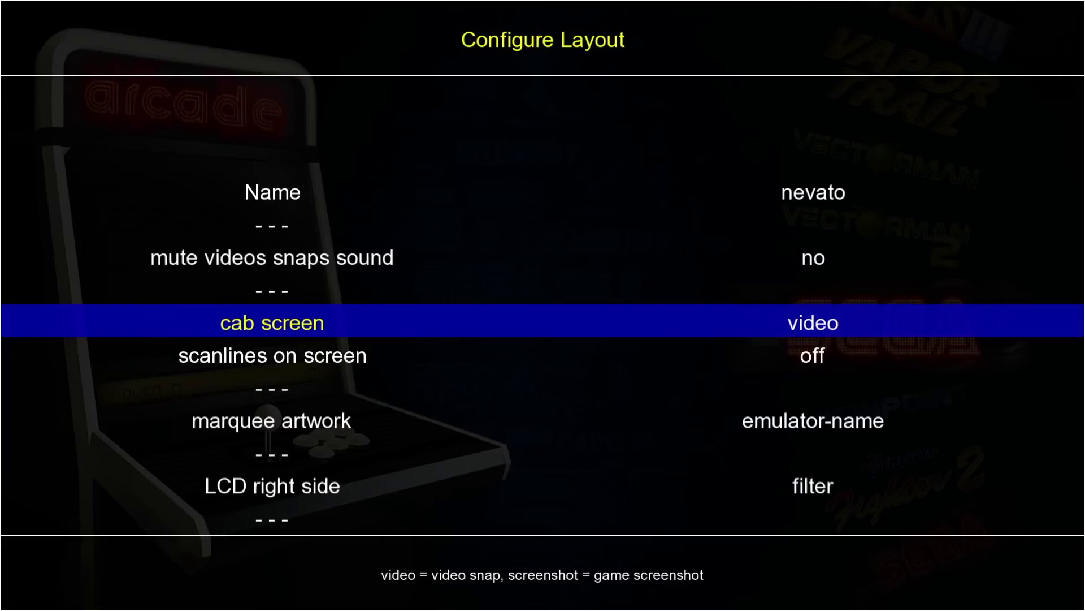
key(Up)
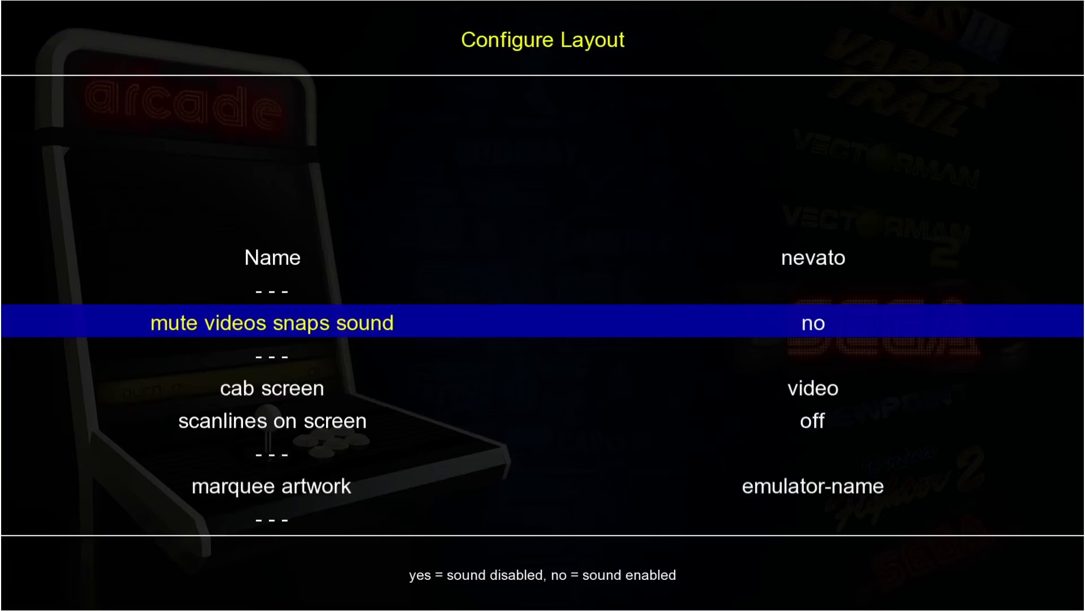
key(Return)
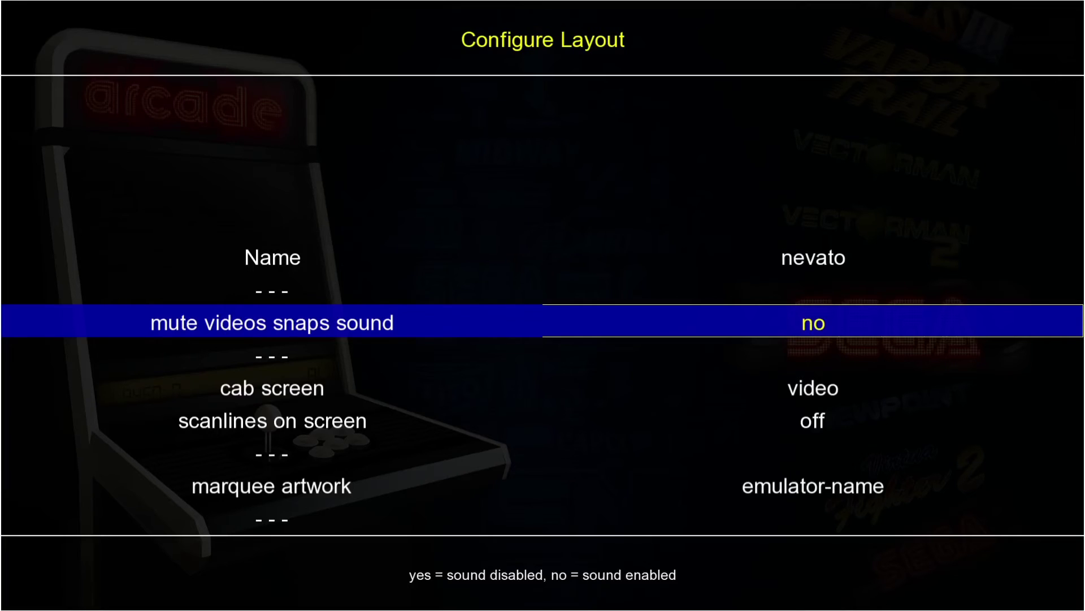
key(Up)
key(Return)
key(Escape)
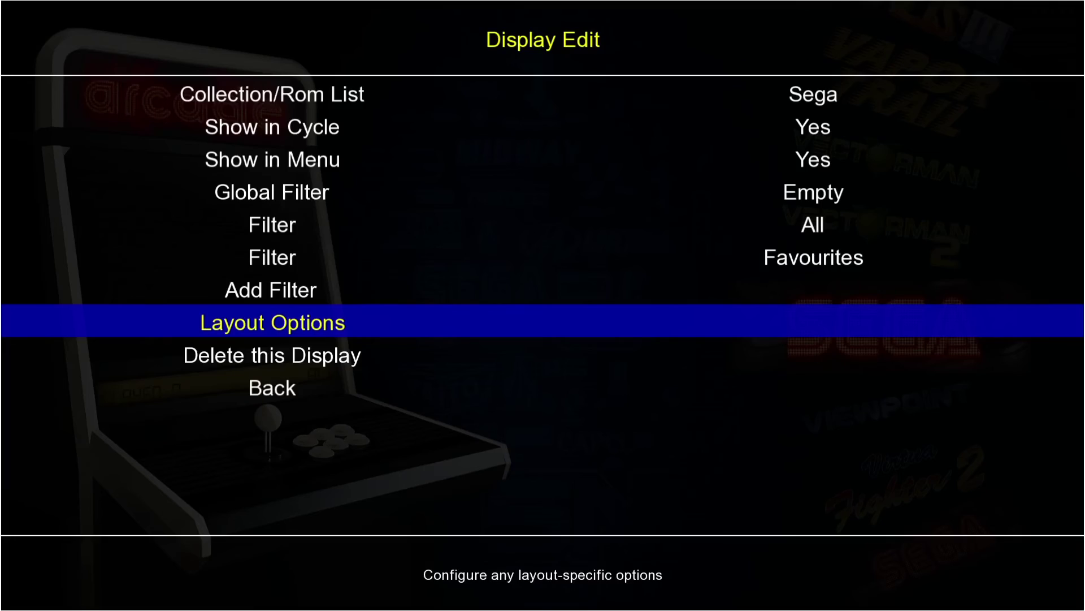
key(Escape)
key(Escape)
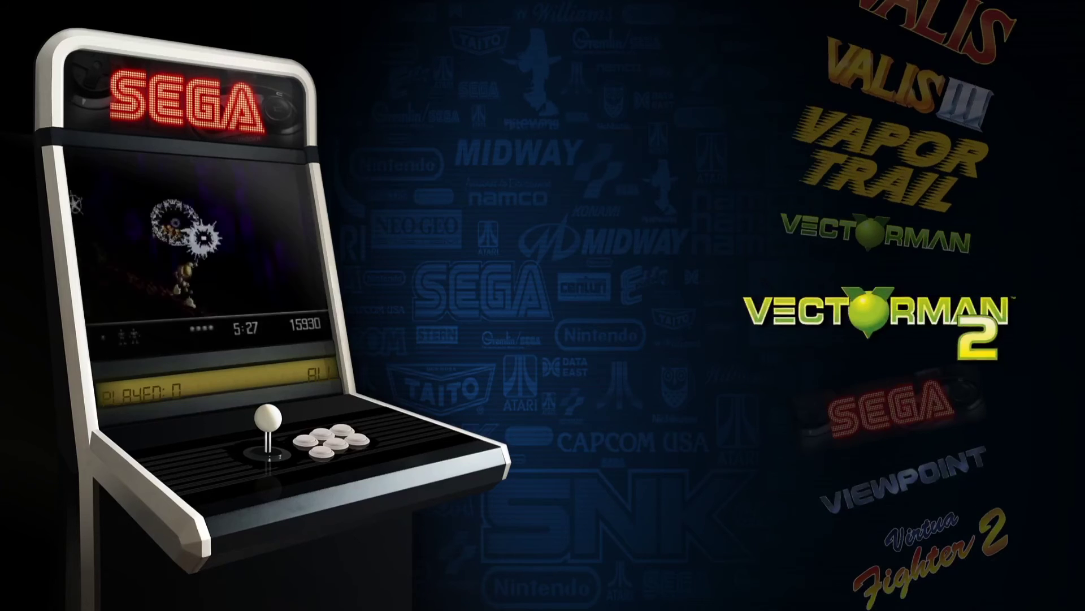
key(Up)
key(Up)
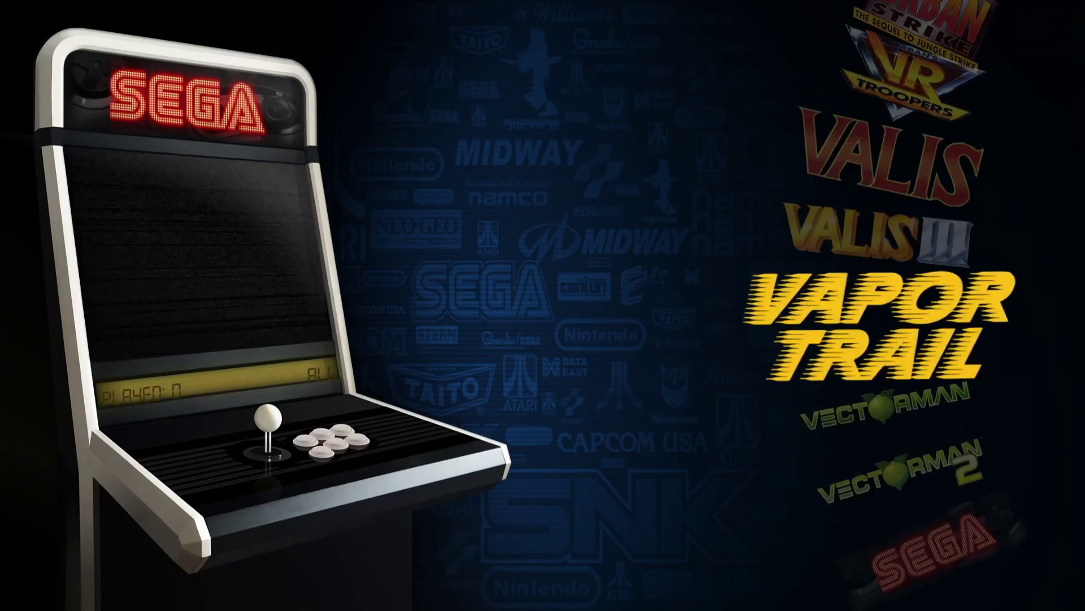